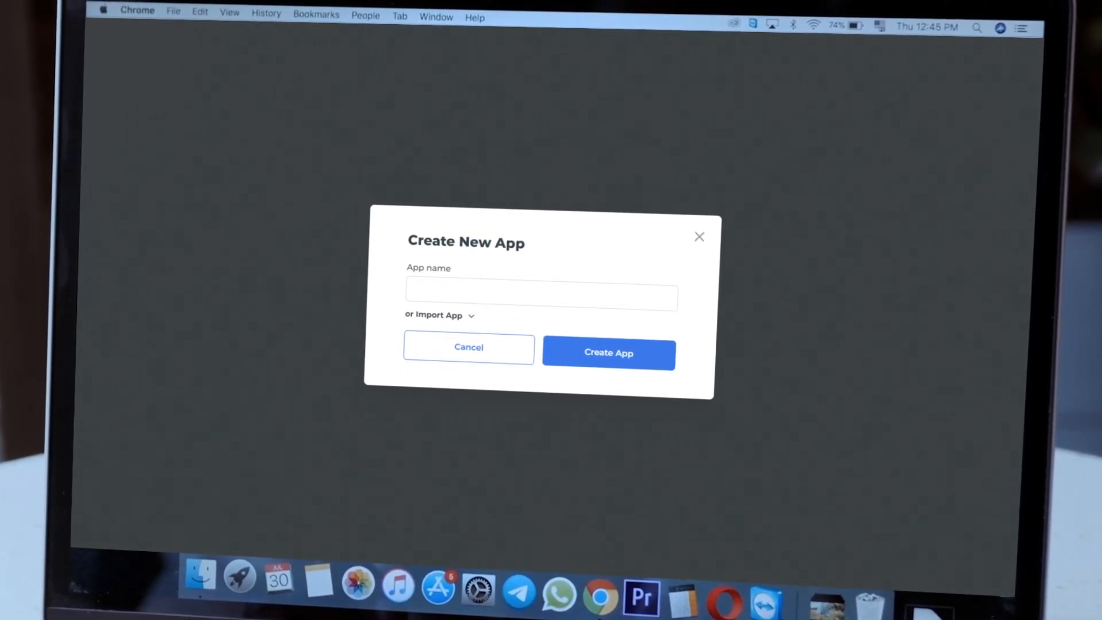
- Create a new app named "Test-1"
{"action": "type", "text": "Test-1"}
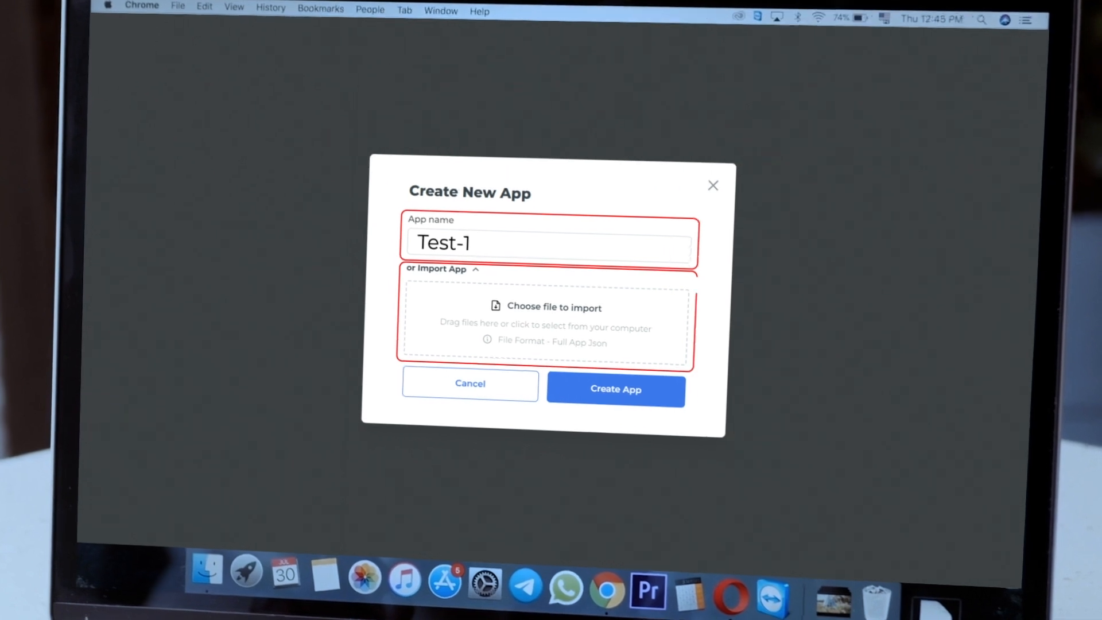
{"action": "left_click", "coordinate": [597, 405]}
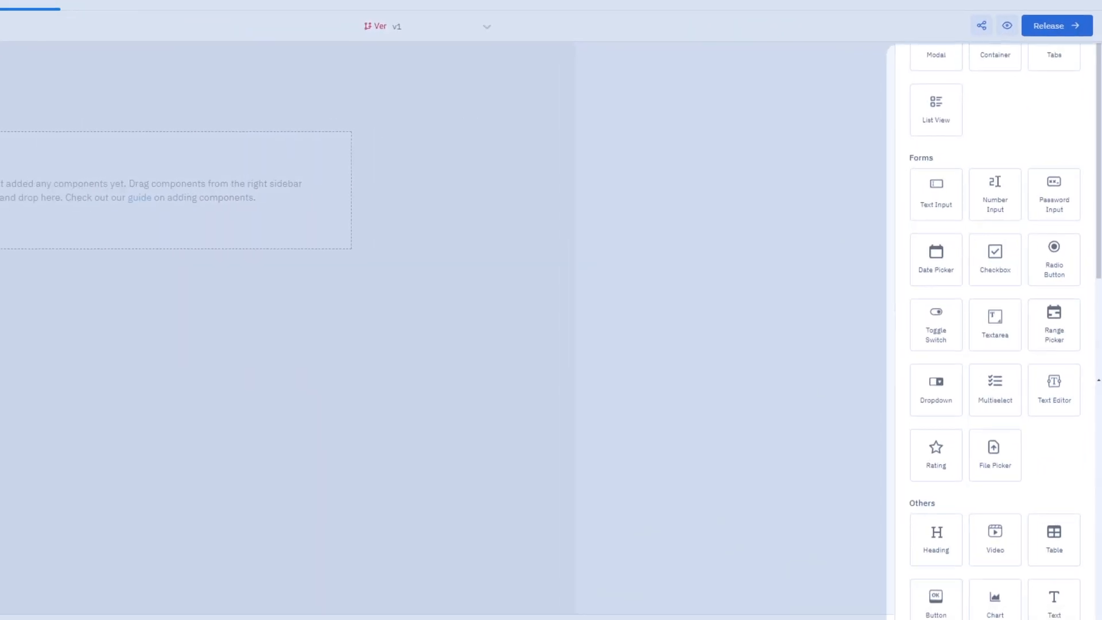
- Find the Container component among the layout components and place it on the upper part of the canvas
{"action": "scroll", "coordinate": [995, 327], "scroll_direction": "down", "scroll_amount": 4}
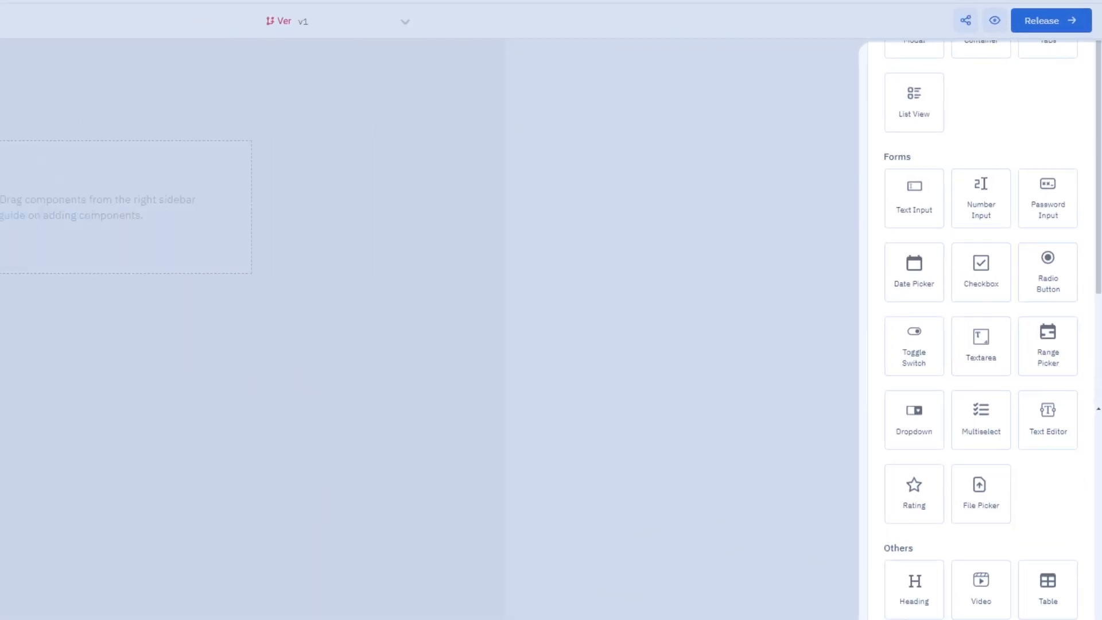
{"action": "scroll", "coordinate": [969, 327], "scroll_direction": "down", "scroll_amount": 5}
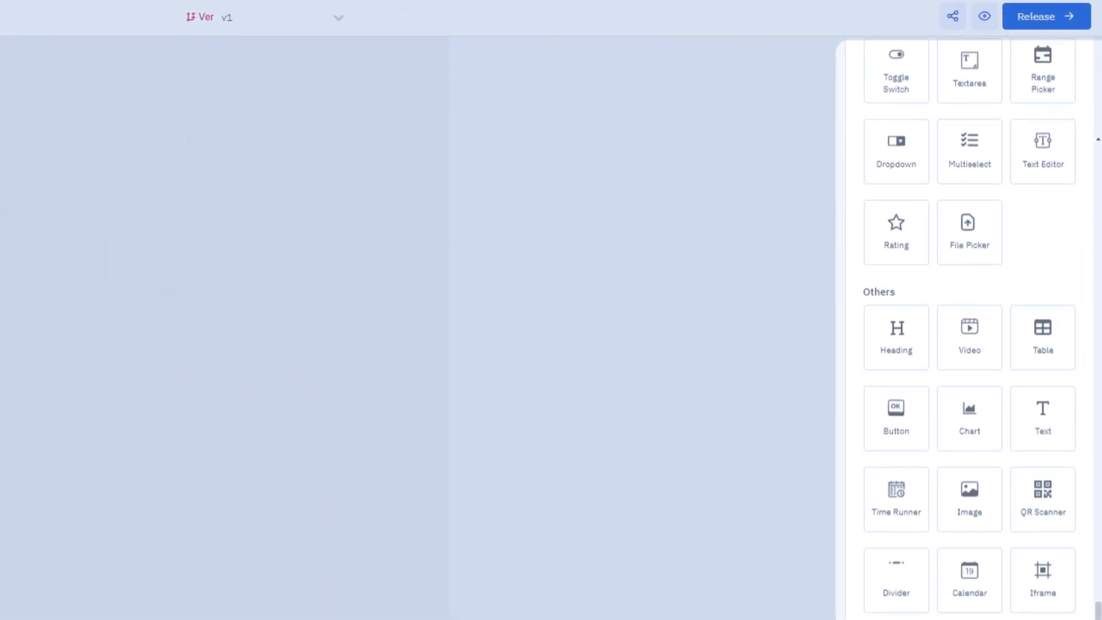
{"action": "scroll", "coordinate": [969, 327], "scroll_direction": "up", "scroll_amount": 10}
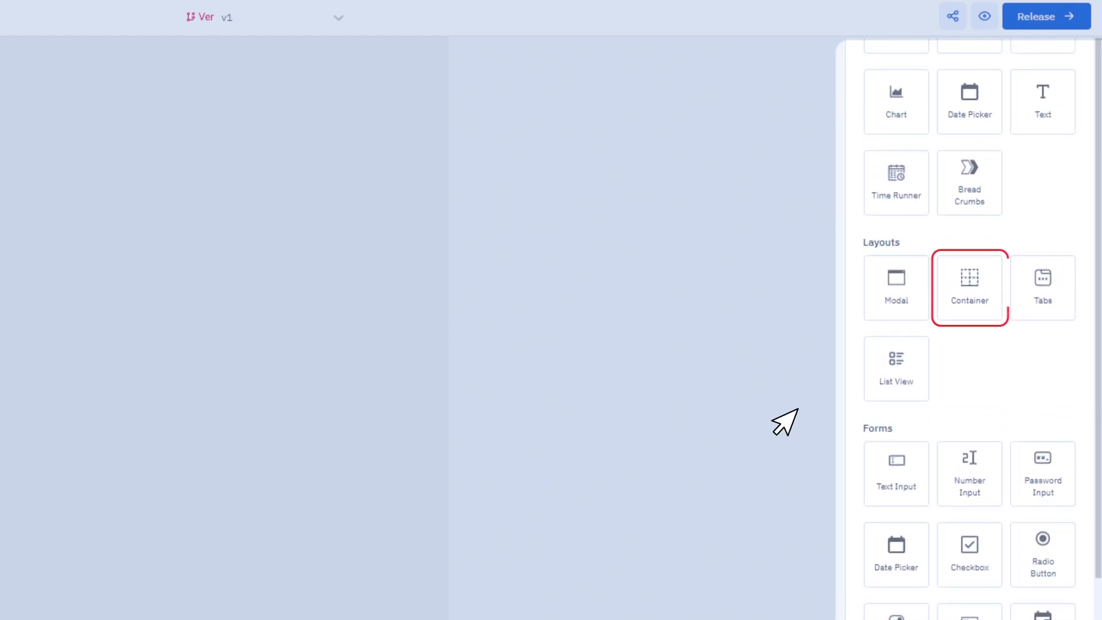
{"action": "left_click_drag", "start_coordinate": [964, 324], "coordinate": [273, 90]}
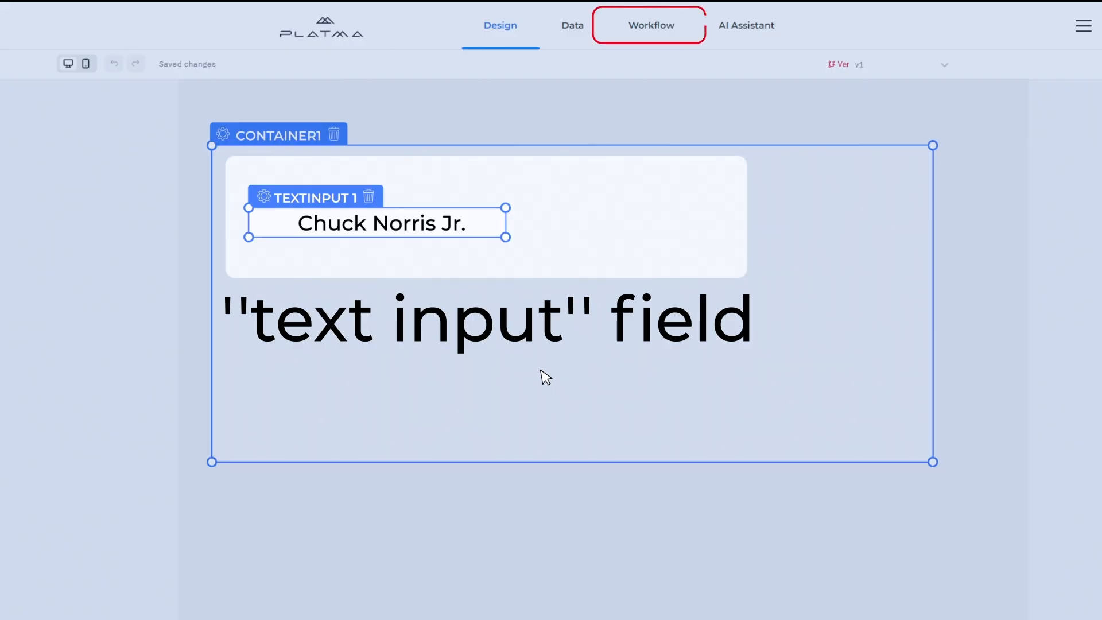
- Open the app's workflow editor and look through the available common, function and network nodes
{"action": "left_click", "coordinate": [661, 35]}
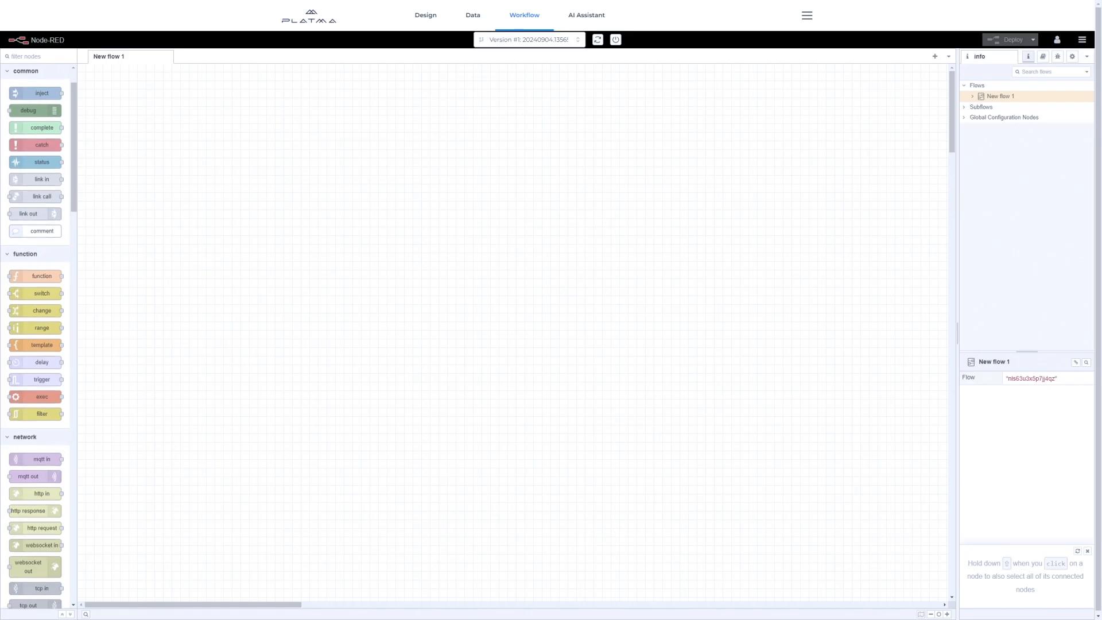
{"action": "scroll", "coordinate": [38, 333], "scroll_direction": "down", "scroll_amount": 5}
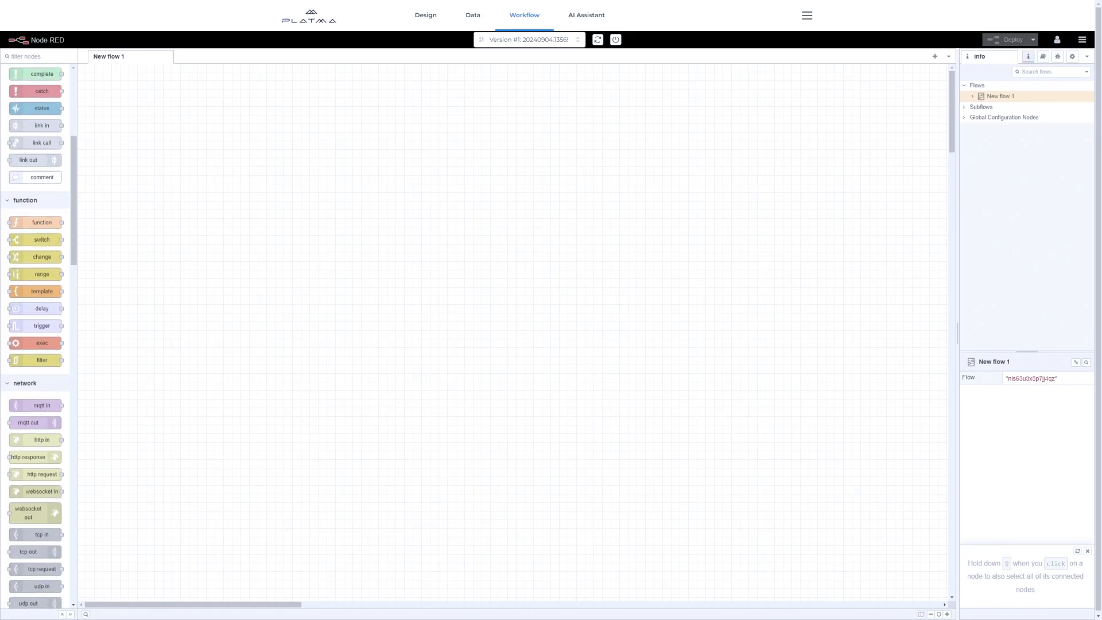
{"action": "scroll", "coordinate": [38, 332], "scroll_direction": "down", "scroll_amount": 5}
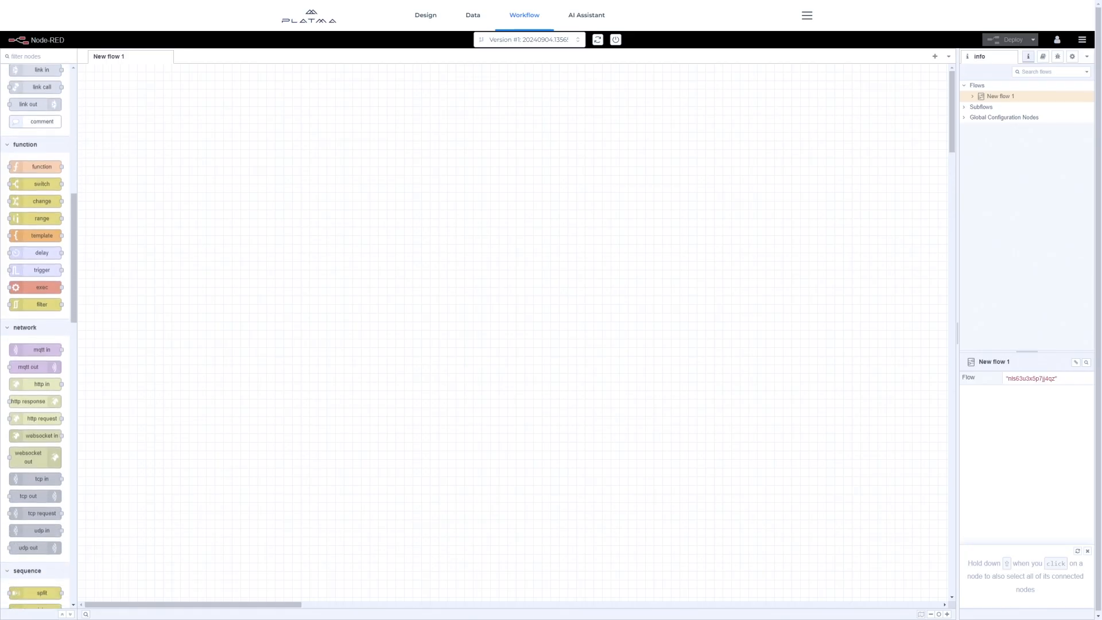
{"action": "scroll", "coordinate": [38, 333], "scroll_direction": "down", "scroll_amount": 1}
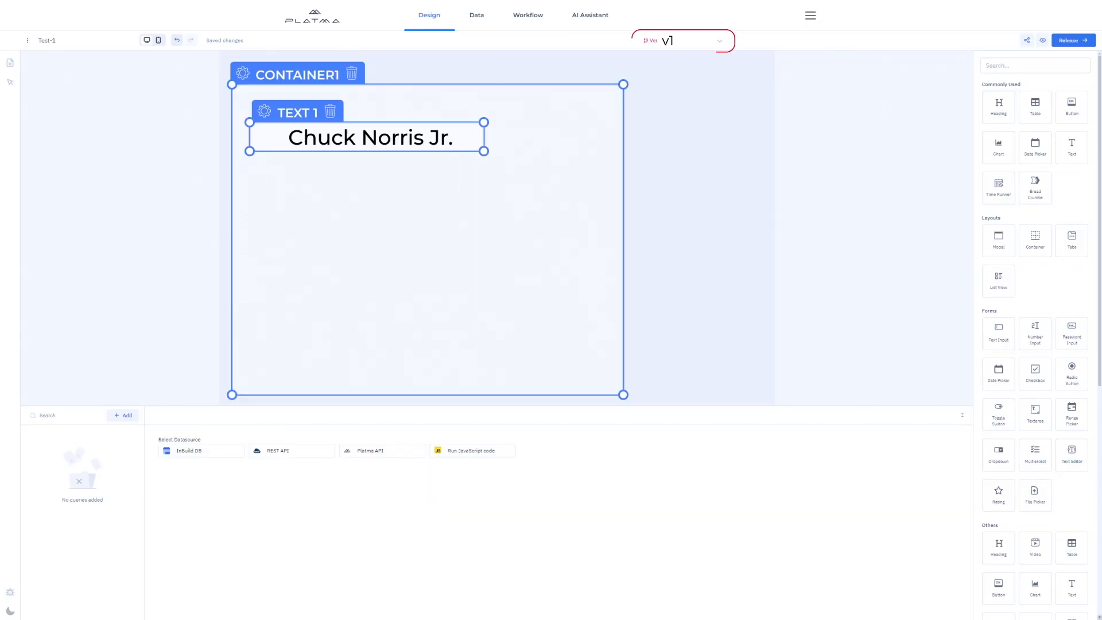
- Create a new app version named "v2" from v1 and check the version list
{"action": "left_click", "coordinate": [721, 42]}
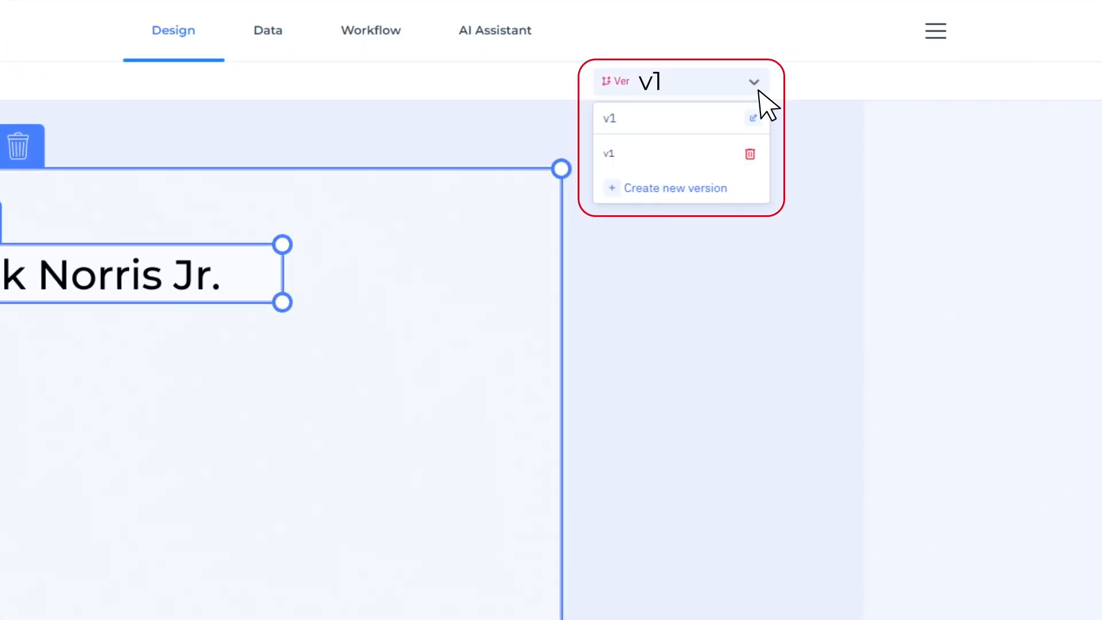
{"action": "left_click", "coordinate": [684, 198]}
{"action": "type", "text": "v2"}
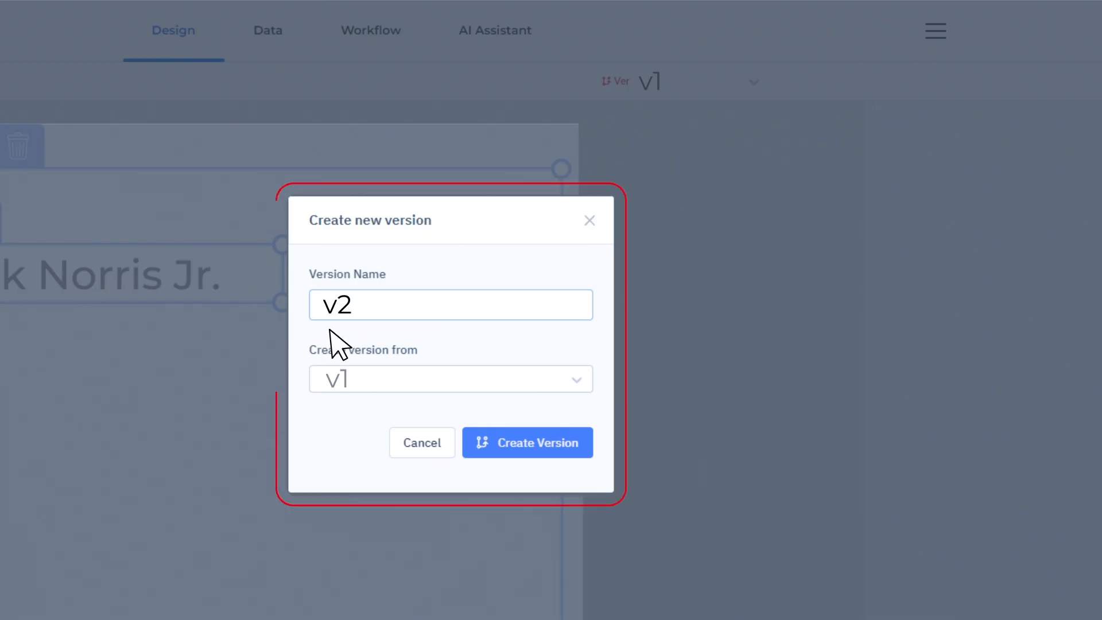
{"action": "left_click", "coordinate": [518, 454]}
{"action": "left_click", "coordinate": [766, 91]}
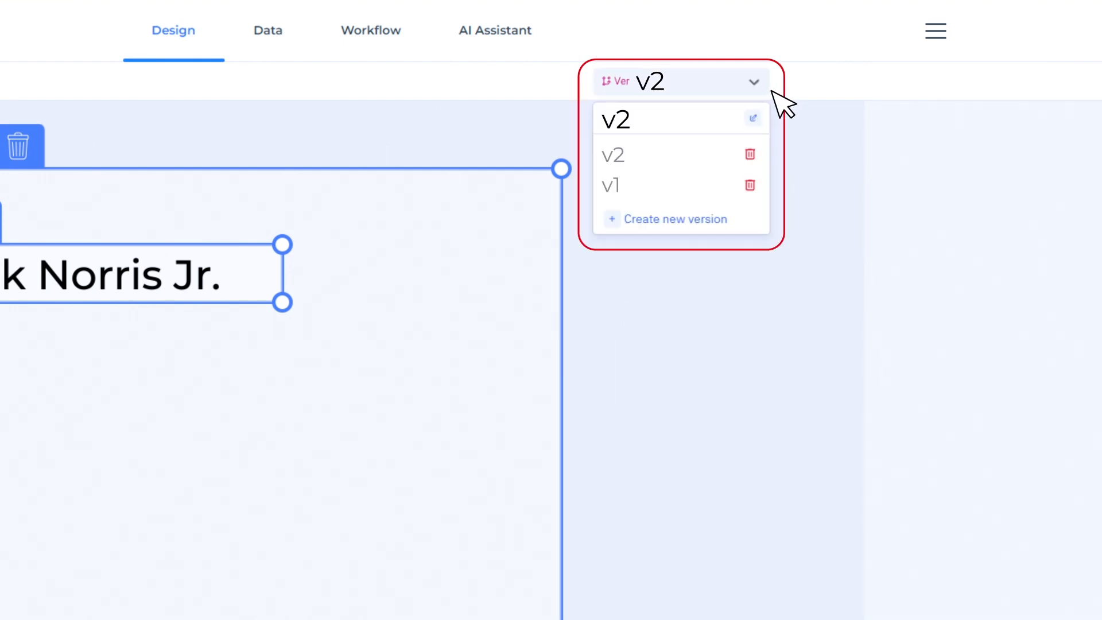
{"action": "left_click", "coordinate": [771, 92]}
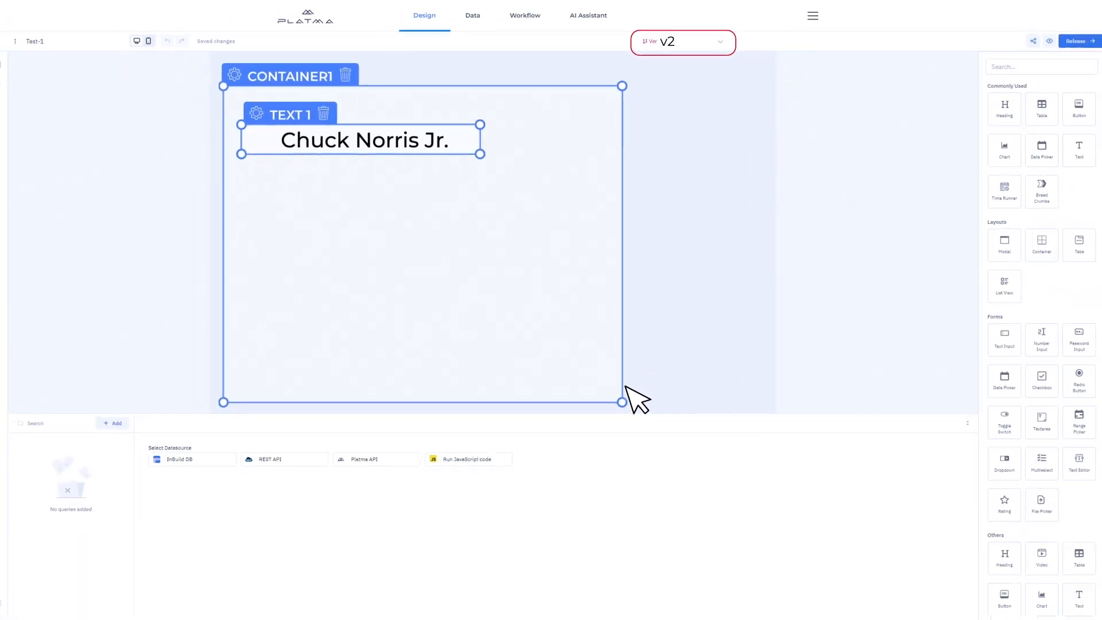
- Shrink the container to fit closely around its text element and place another component below it
{"action": "left_click_drag", "start_coordinate": [626, 388], "coordinate": [553, 191]}
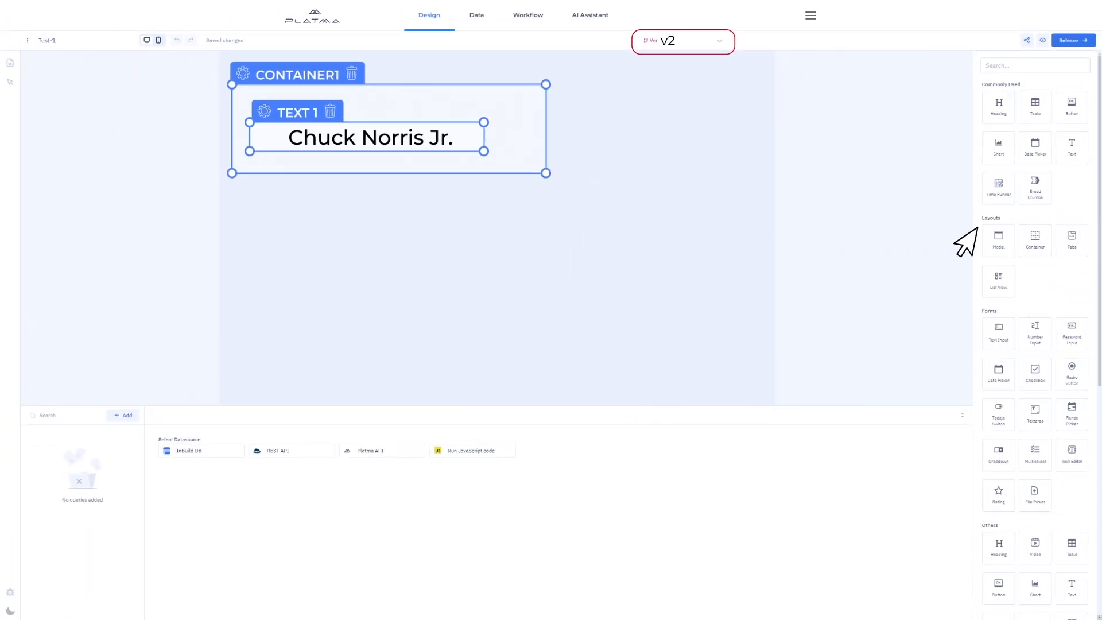
{"action": "left_click_drag", "start_coordinate": [978, 228], "coordinate": [408, 297]}
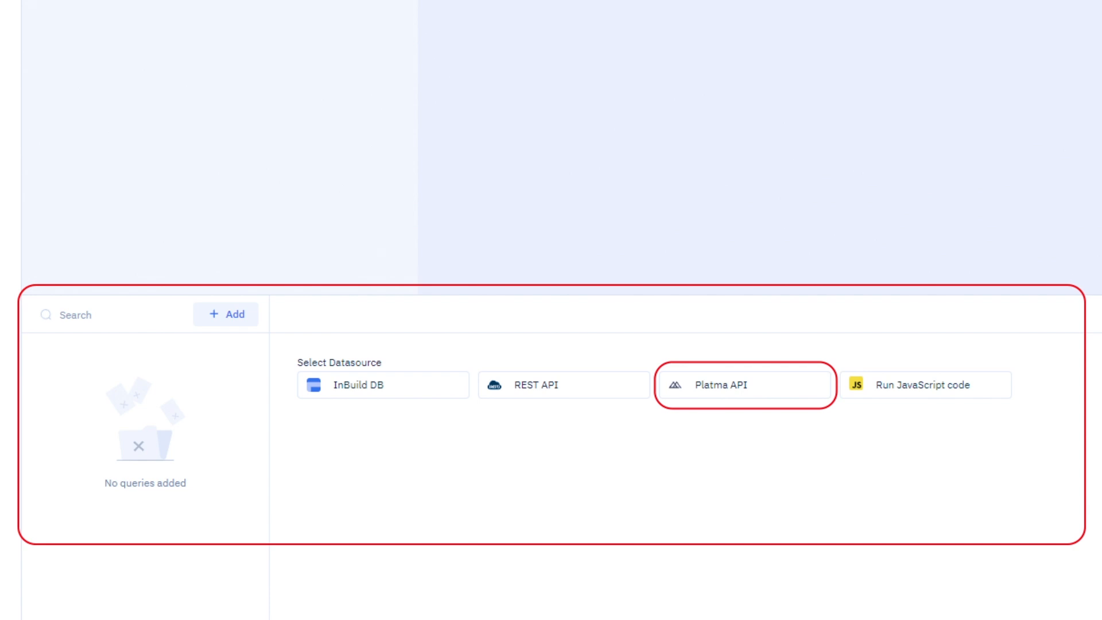
- Add a Platma API query to the app and set its request method to POST
{"action": "left_click", "coordinate": [705, 394]}
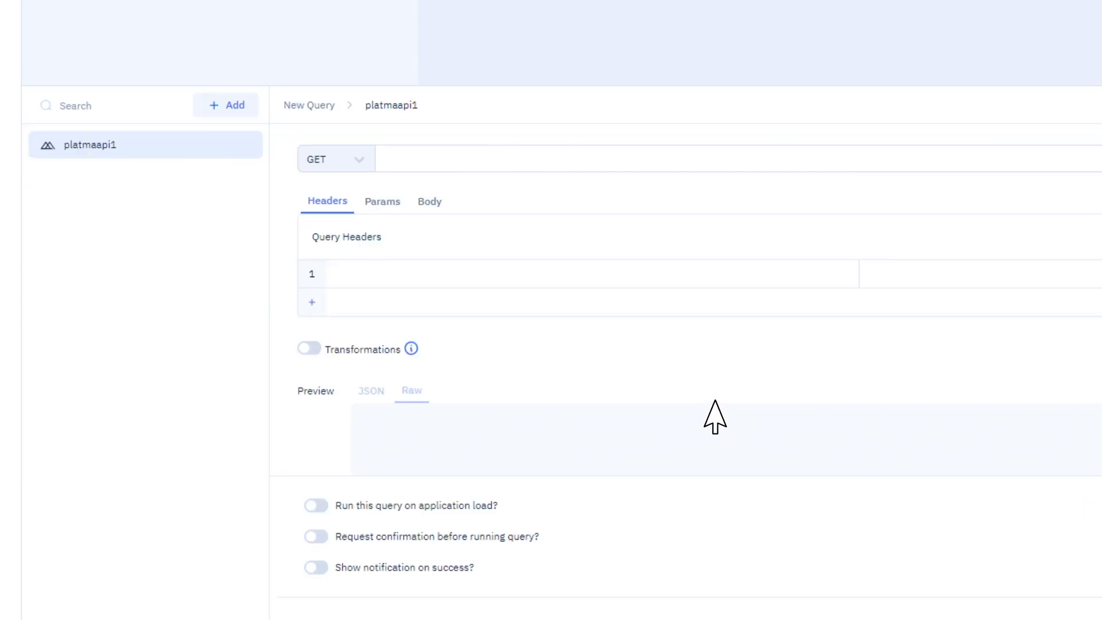
{"action": "left_click", "coordinate": [370, 155]}
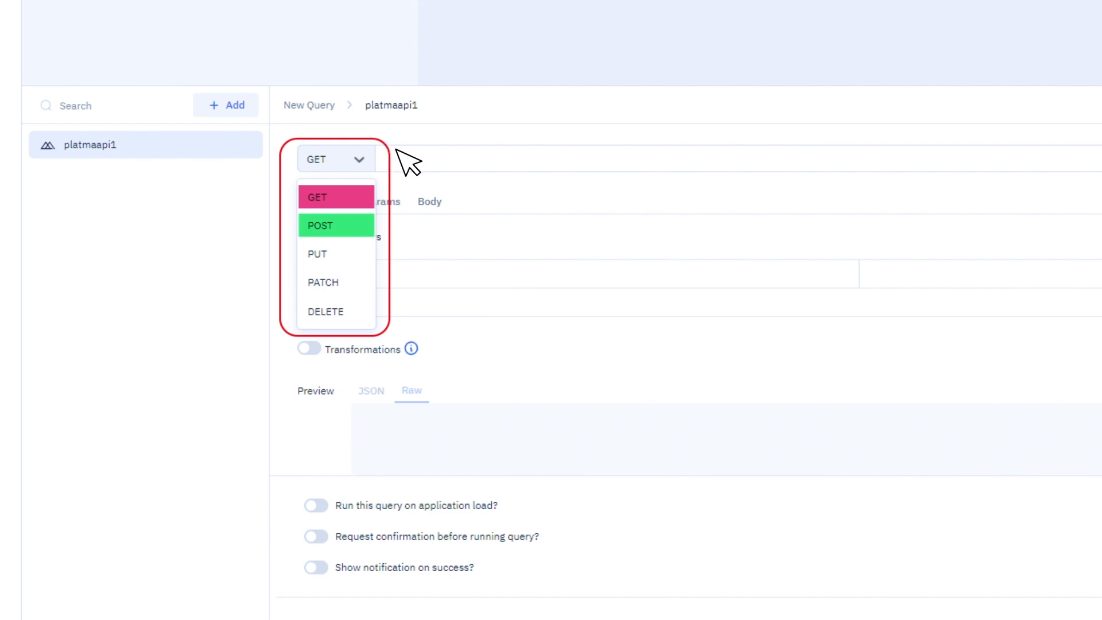
{"action": "left_click", "coordinate": [370, 227]}
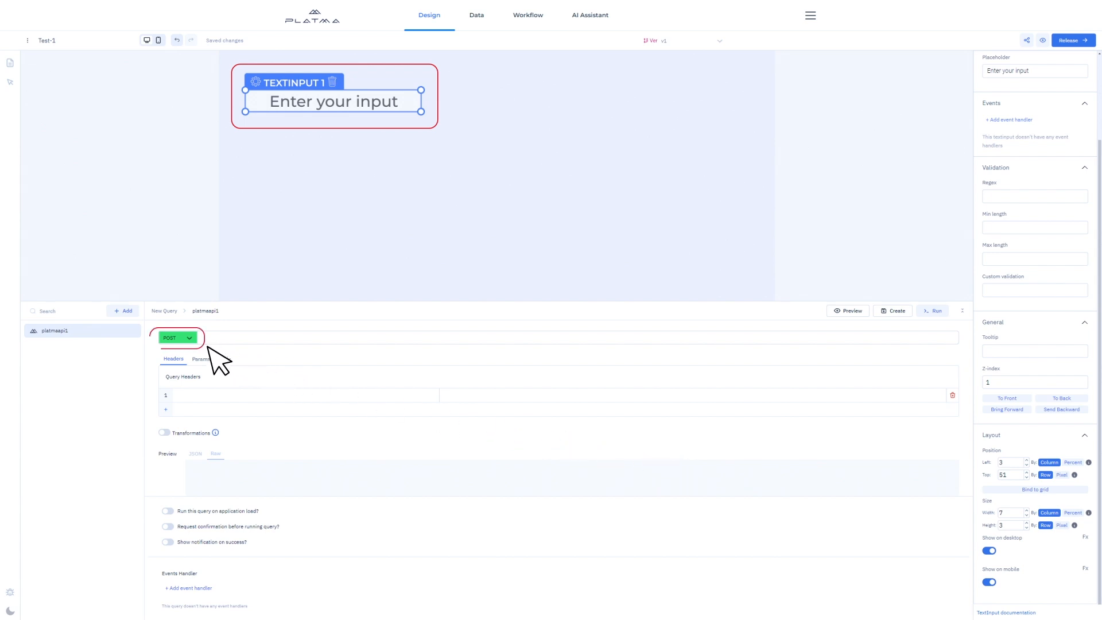
- Set the query's endpoint to "Test-1" and add a body parameter "Tst1" with the value {{components.textinput1.value}}
{"action": "type", "text": "Test-1"}
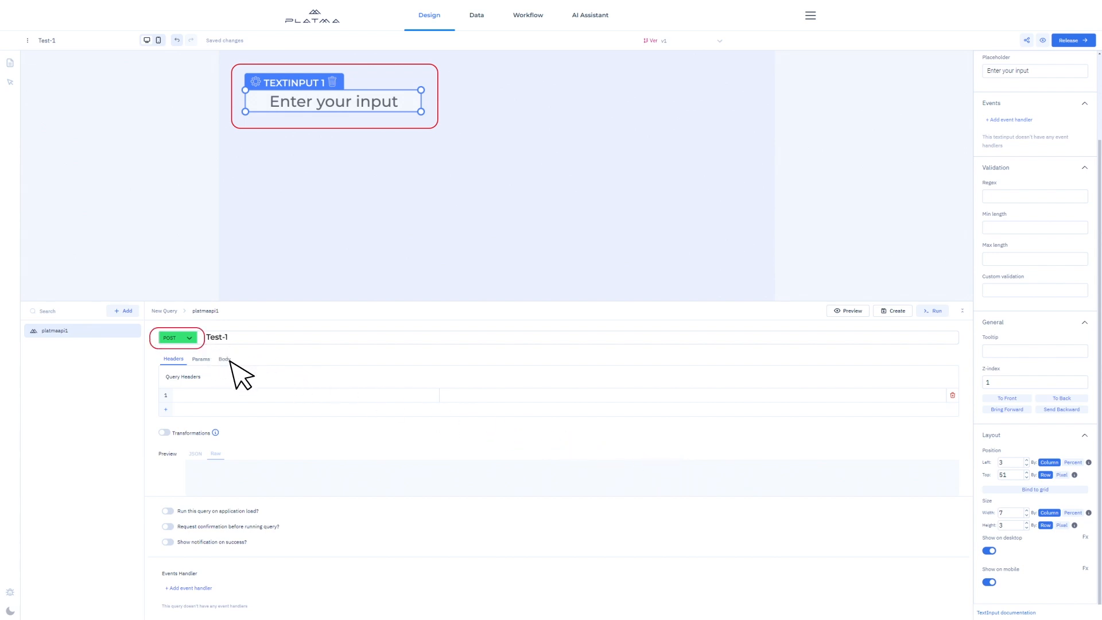
{"action": "left_click", "coordinate": [225, 359]}
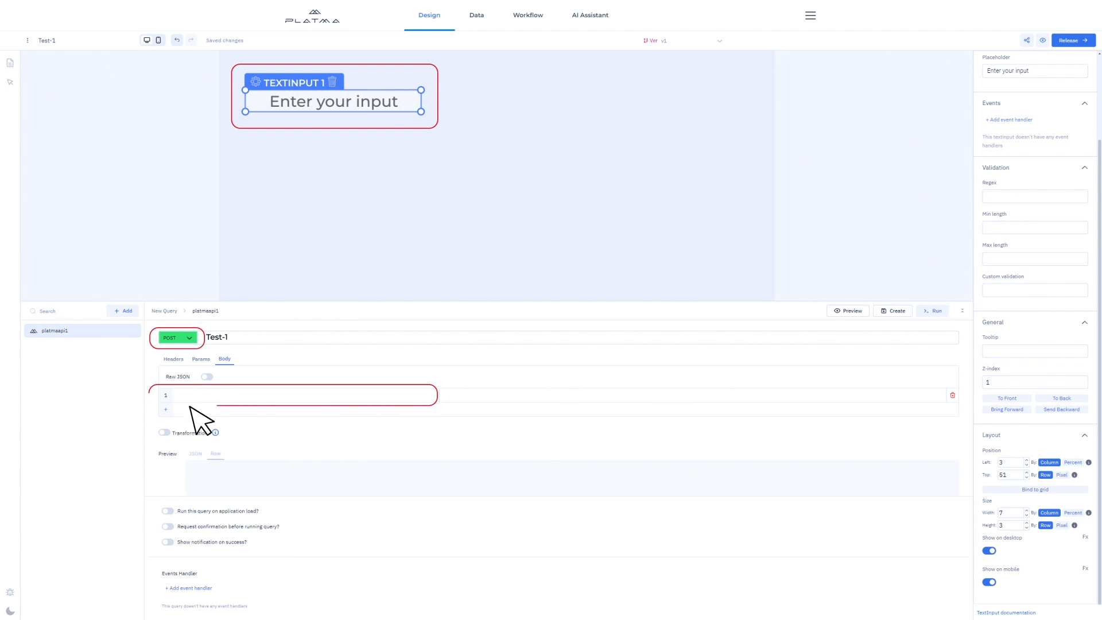
{"action": "type", "text": "Tst1"}
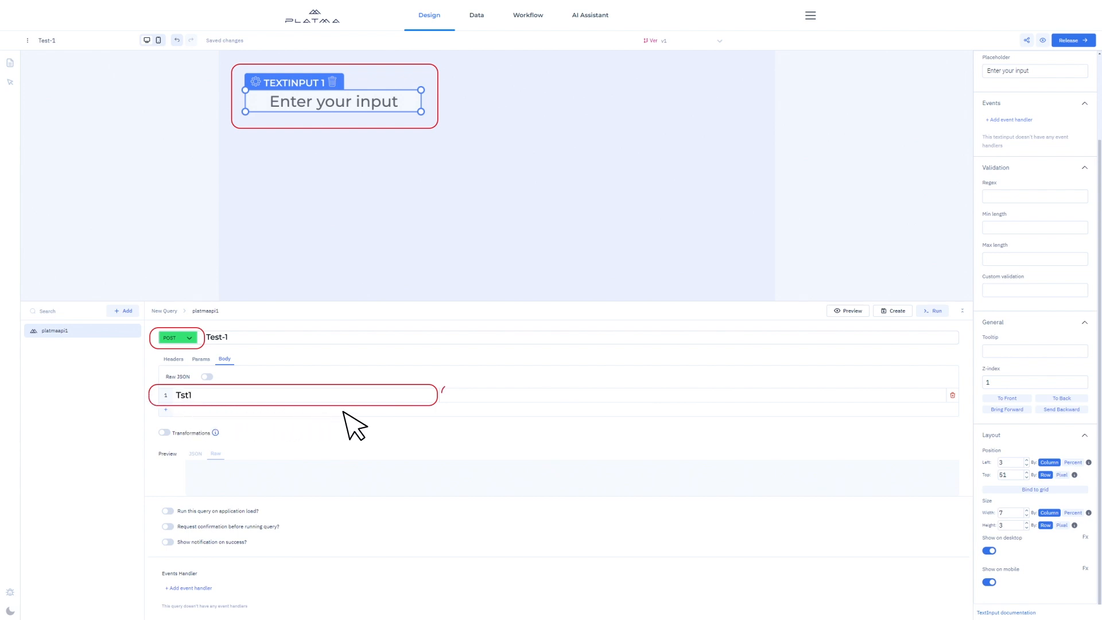
{"action": "left_click", "coordinate": [475, 403]}
{"action": "type", "text": "{{components.textinput1.value"}
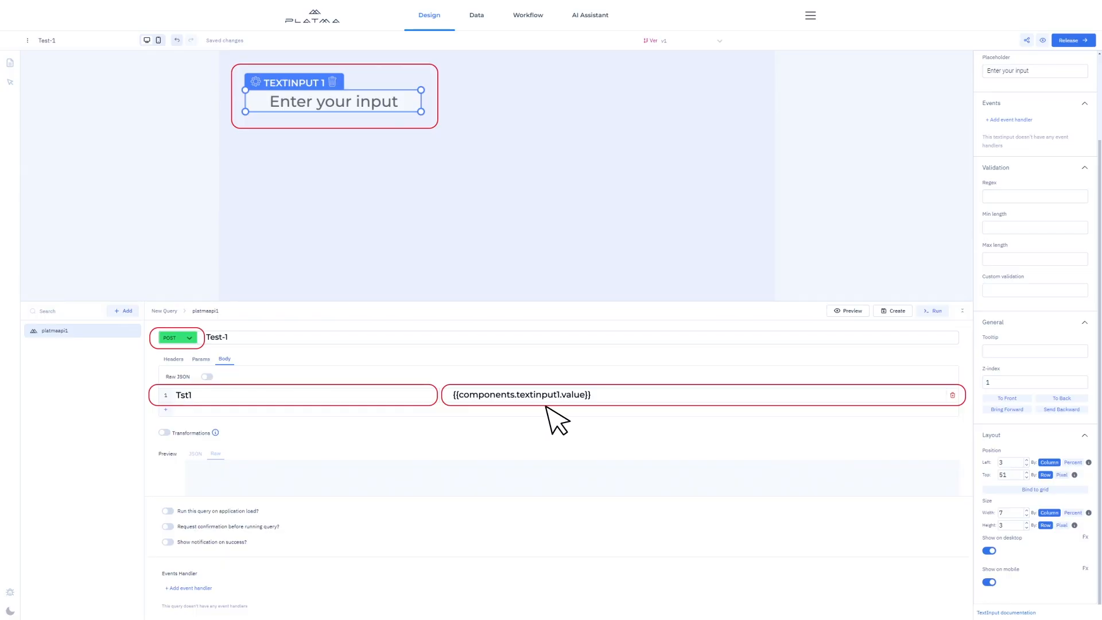
- Add an http in node to New flow 1 in the workflow editor and set its method to POST
{"action": "left_click", "coordinate": [525, 16]}
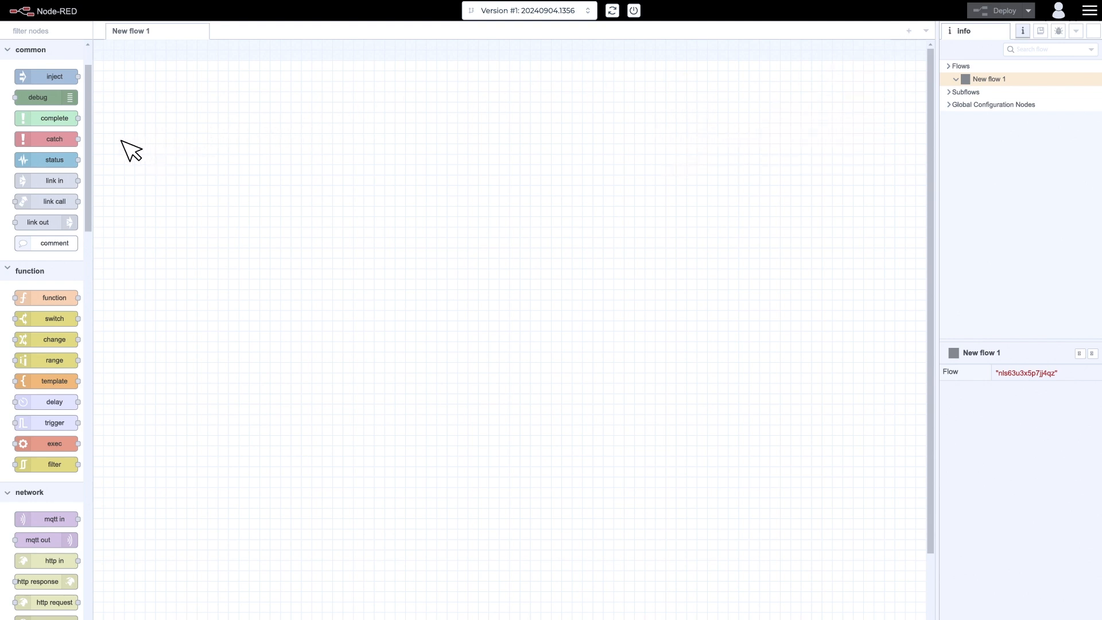
{"action": "left_click_drag", "start_coordinate": [92, 147], "coordinate": [93, 386]}
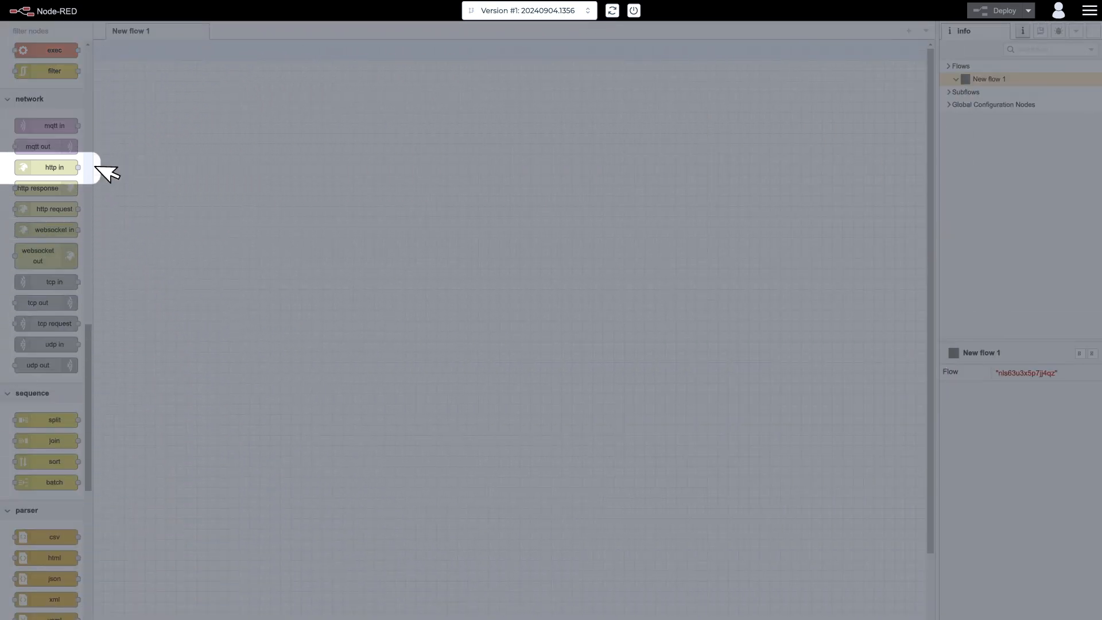
{"action": "left_click_drag", "start_coordinate": [41, 166], "coordinate": [261, 143]}
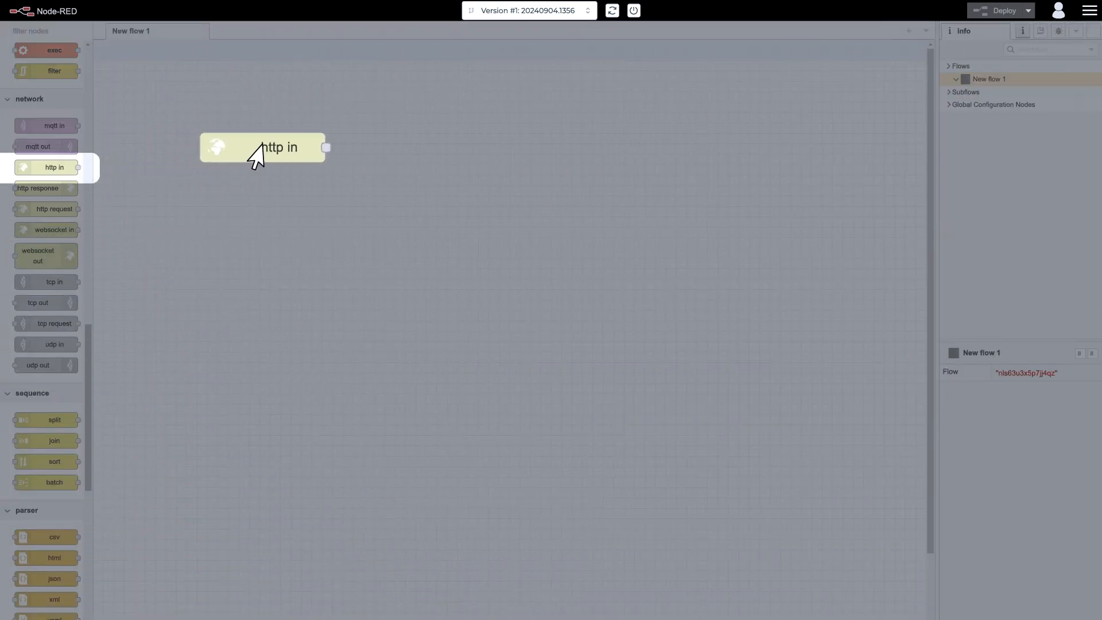
{"action": "double_click", "coordinate": [260, 154]}
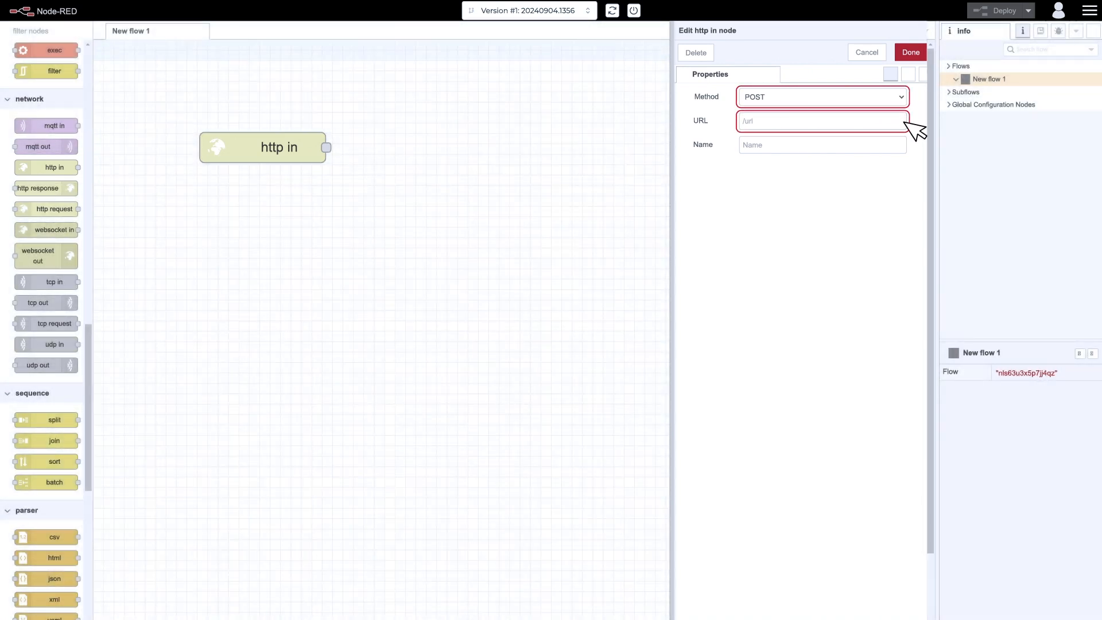
{"action": "left_click", "coordinate": [912, 52]}
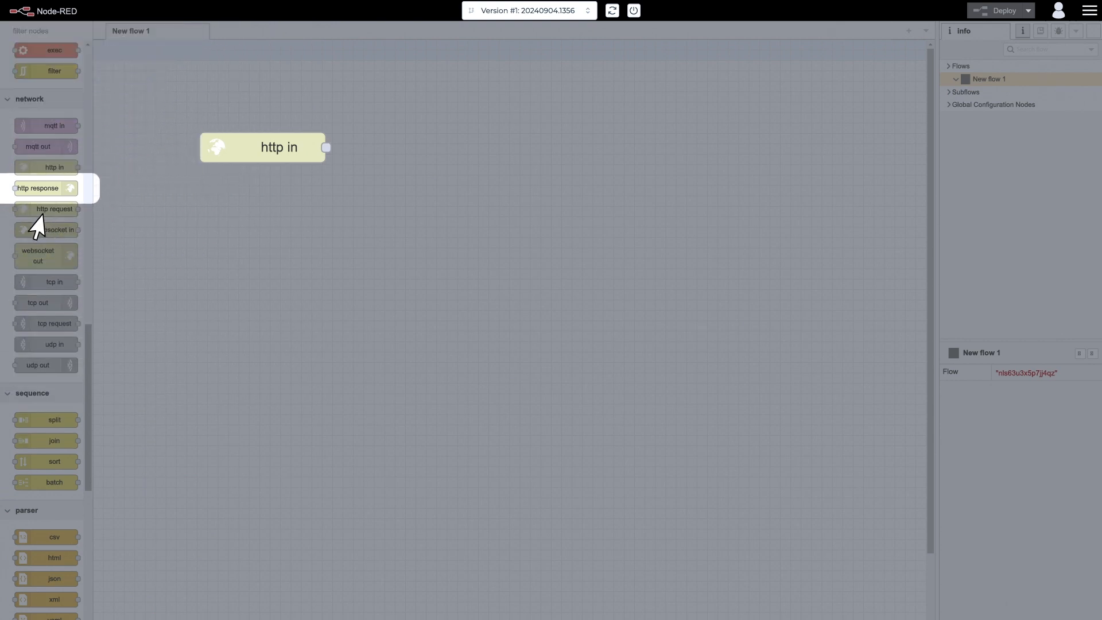
- Add an http response node to the right of the http in node and confirm its properties
{"action": "left_click_drag", "start_coordinate": [46, 189], "coordinate": [639, 167]}
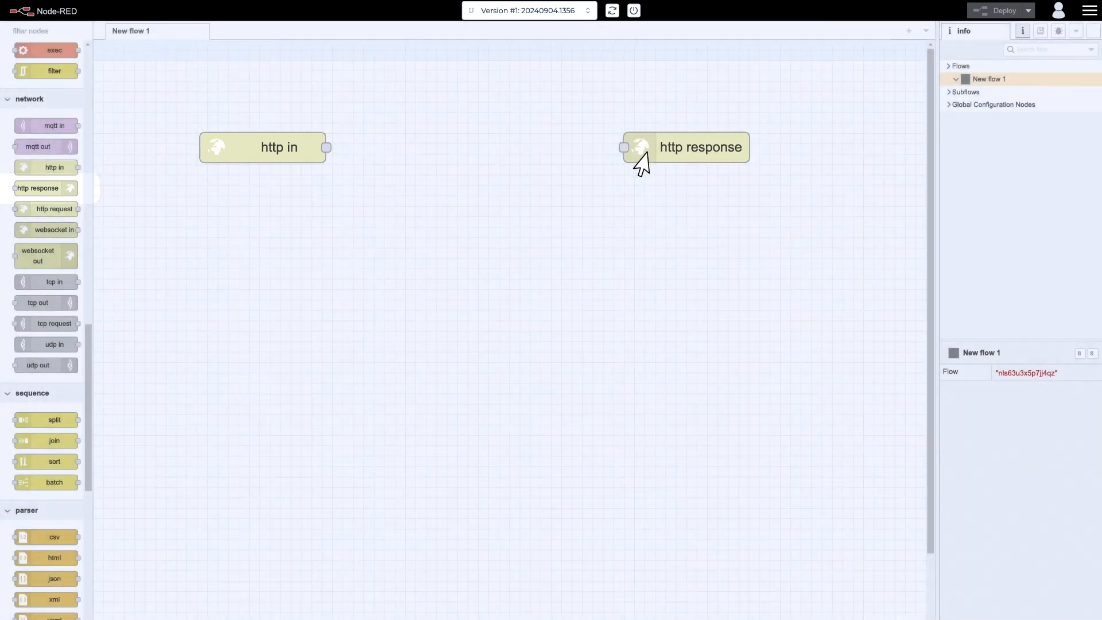
{"action": "double_click", "coordinate": [641, 163]}
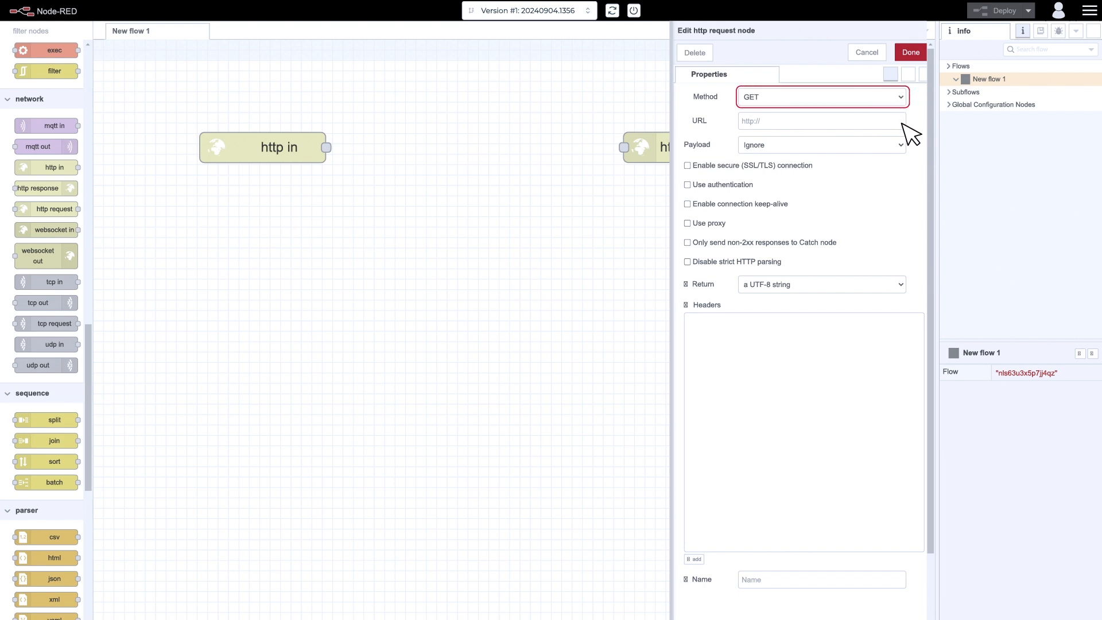
{"action": "left_click", "coordinate": [913, 52]}
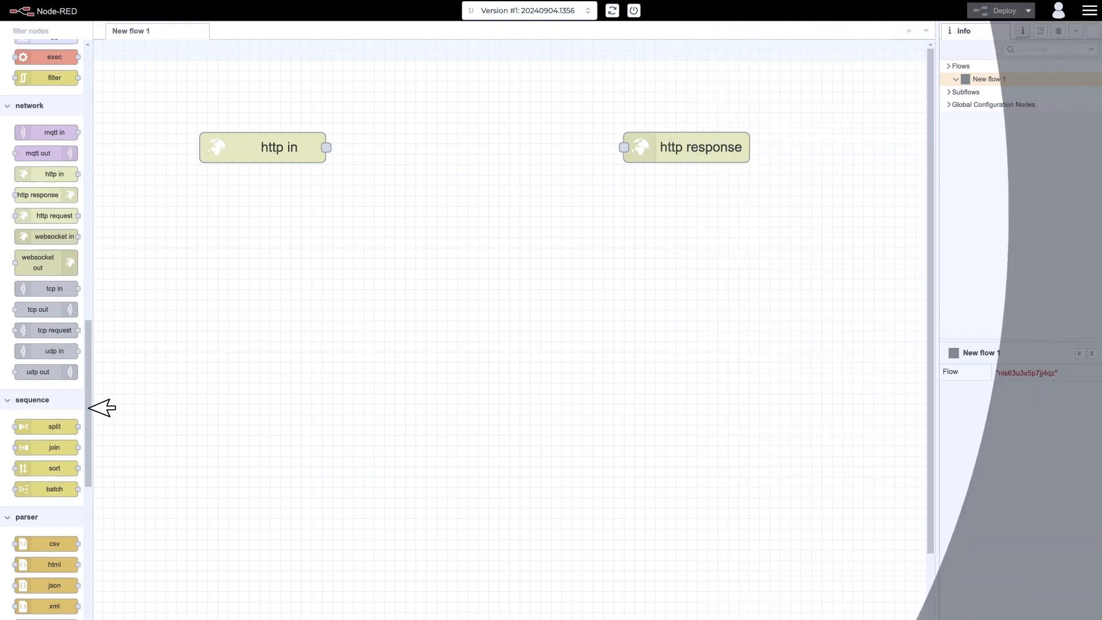
- Place a change node between the http in and http response nodes and wire the three in sequence
{"action": "left_click_drag", "start_coordinate": [89, 408], "coordinate": [89, 217]}
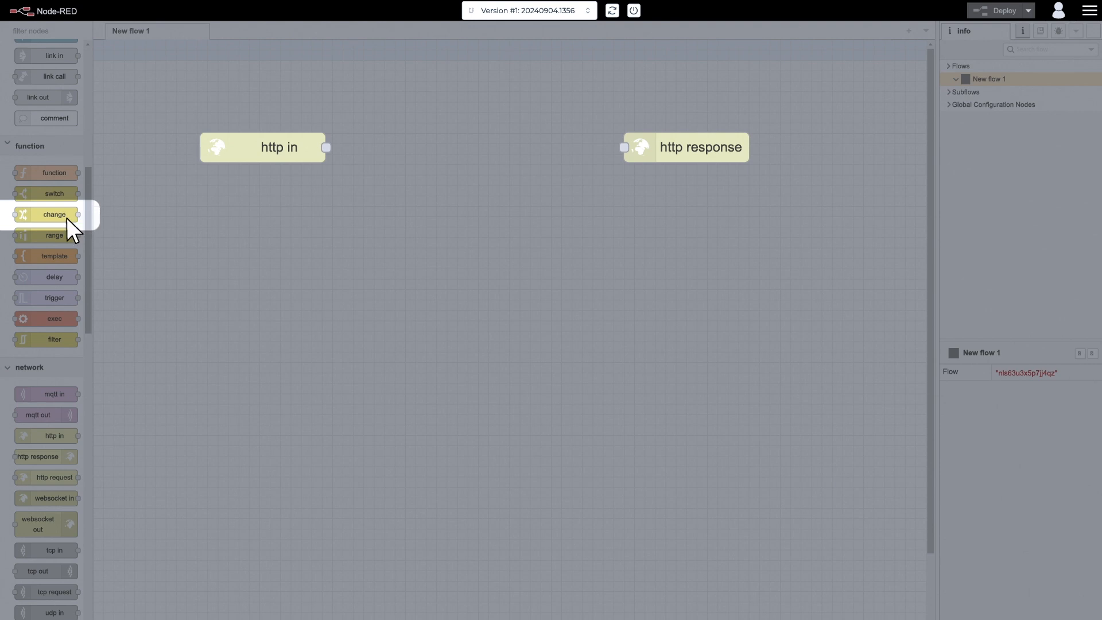
{"action": "left_click_drag", "start_coordinate": [68, 220], "coordinate": [475, 170]}
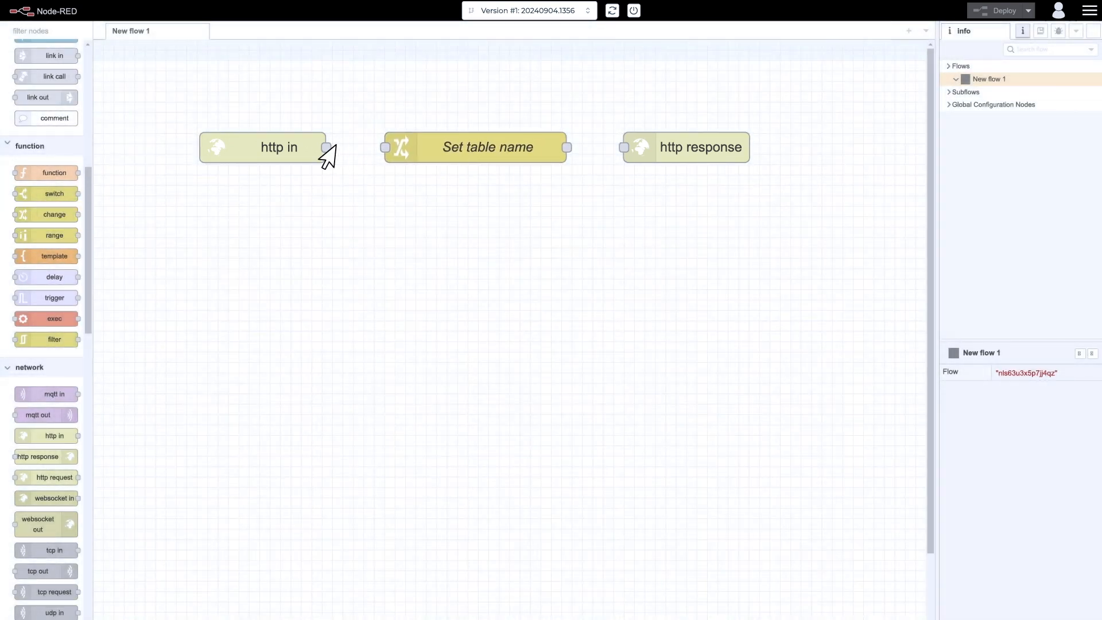
{"action": "left_click_drag", "start_coordinate": [566, 147], "coordinate": [618, 148]}
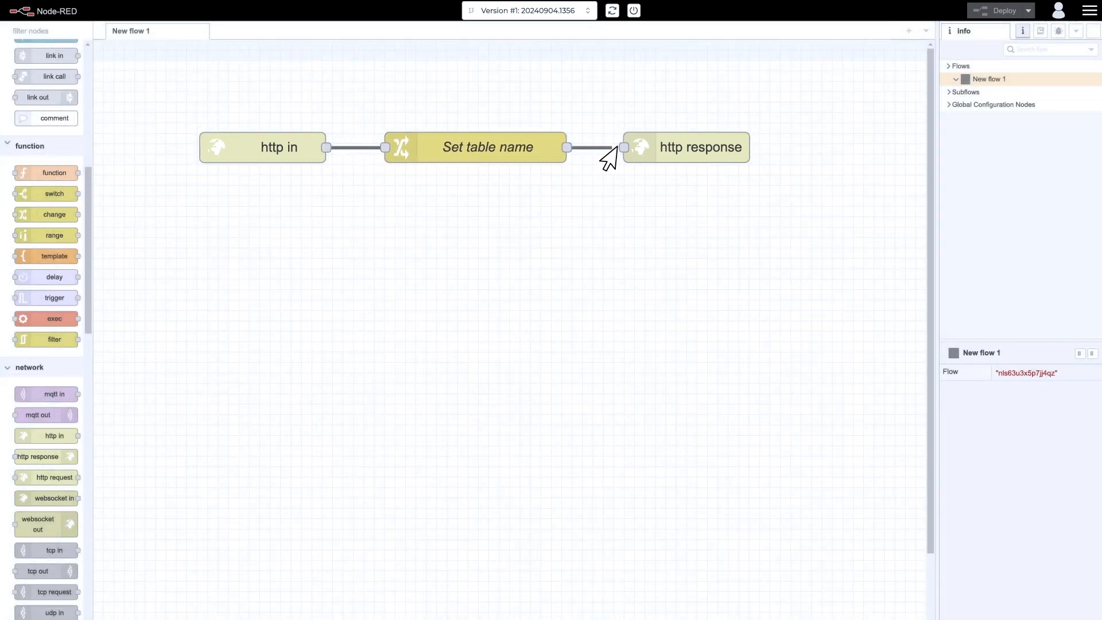
- Set the Set table name change node's rule to assign msg.payload the value msg.Tst1 and confirm it
{"action": "double_click", "coordinate": [463, 152]}
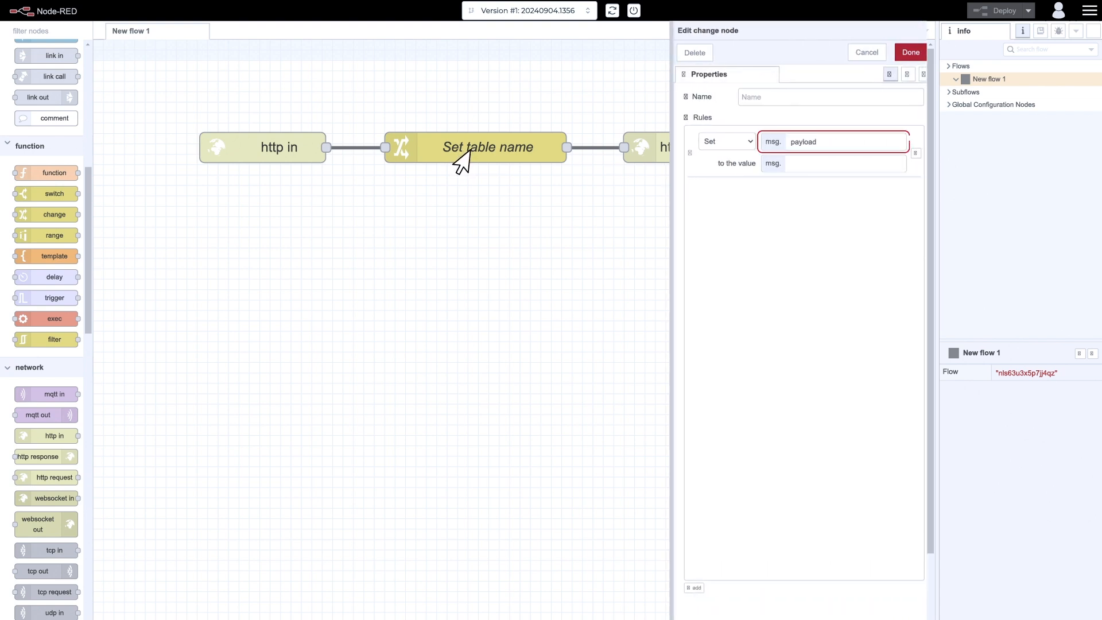
{"action": "type", "text": "Tst1"}
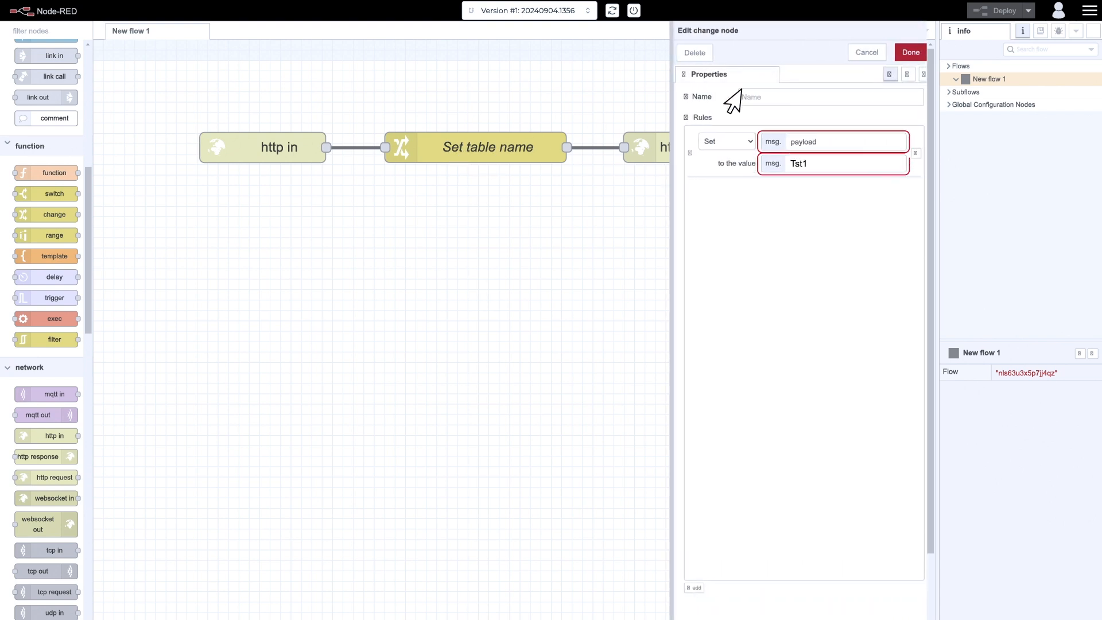
{"action": "left_click", "coordinate": [898, 52]}
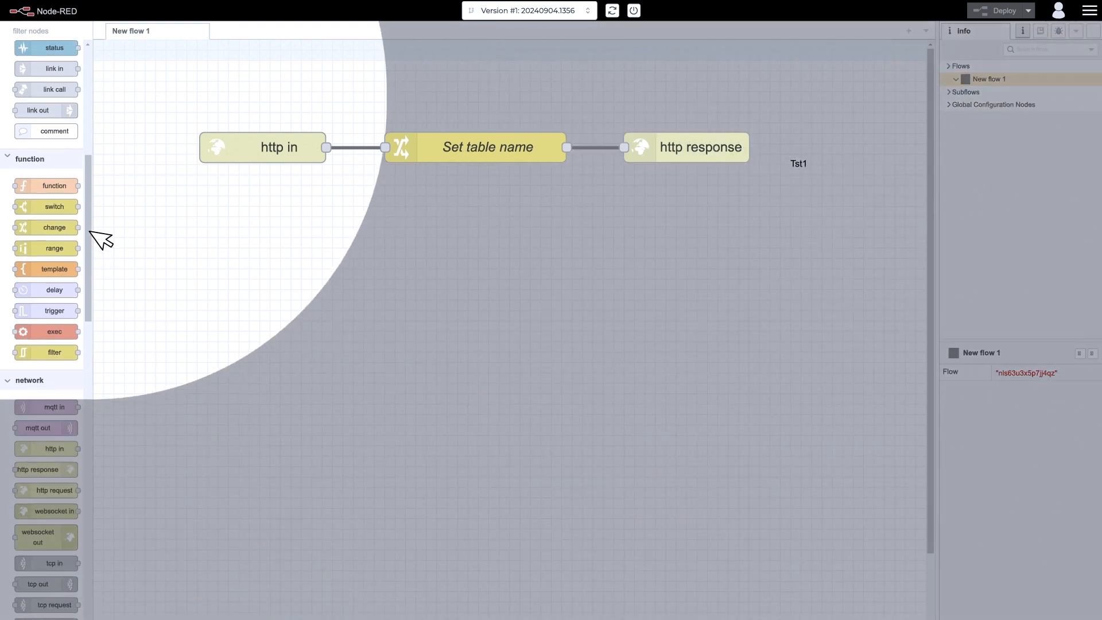
- Add a debug node below http response that outputs msg.payload to the debug window, and wire it to the Set table name node
{"action": "left_click_drag", "start_coordinate": [88, 229], "coordinate": [87, 153]}
{"action": "scroll", "coordinate": [98, 161], "scroll_direction": "up", "scroll_amount": 2}
{"action": "left_click_drag", "start_coordinate": [52, 103], "coordinate": [676, 277]}
{"action": "left_click_drag", "start_coordinate": [570, 147], "coordinate": [652, 278]}
{"action": "double_click", "coordinate": [680, 271]}
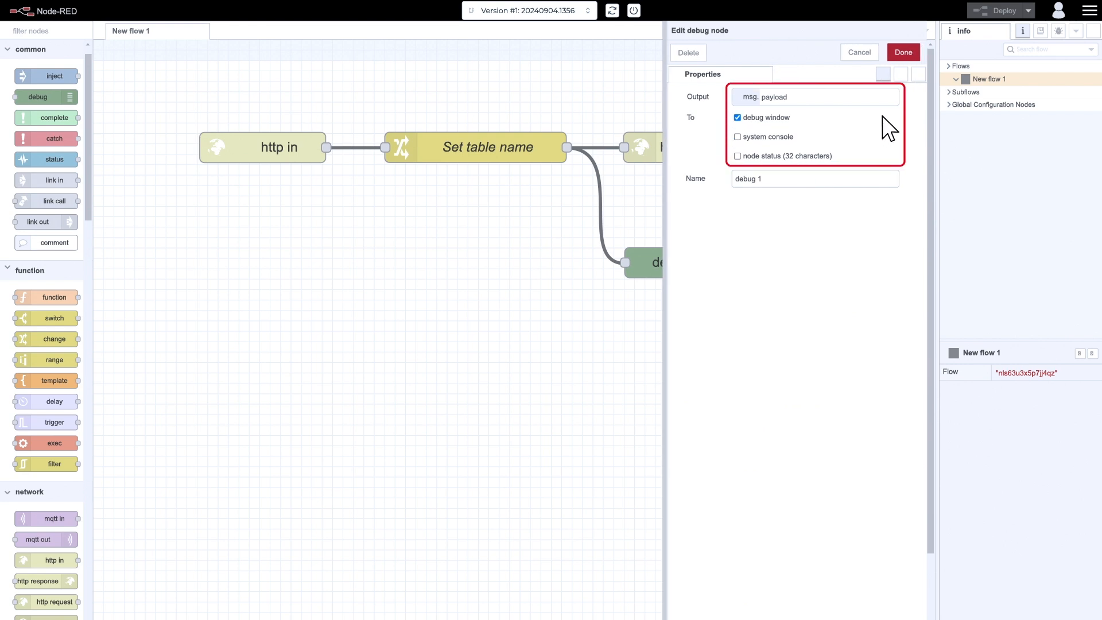
{"action": "left_click", "coordinate": [1057, 32]}
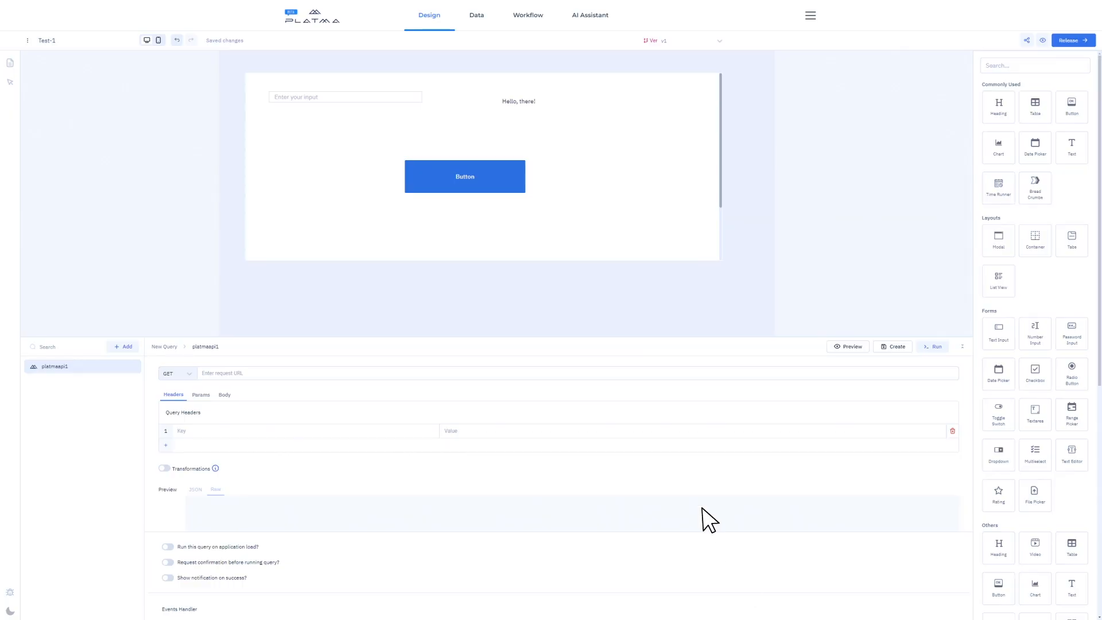
- Add an On click handler to the app's button with the Run Query action targeting the platmaapi1 query
{"action": "left_click", "coordinate": [505, 181]}
{"action": "left_click", "coordinate": [1008, 223]}
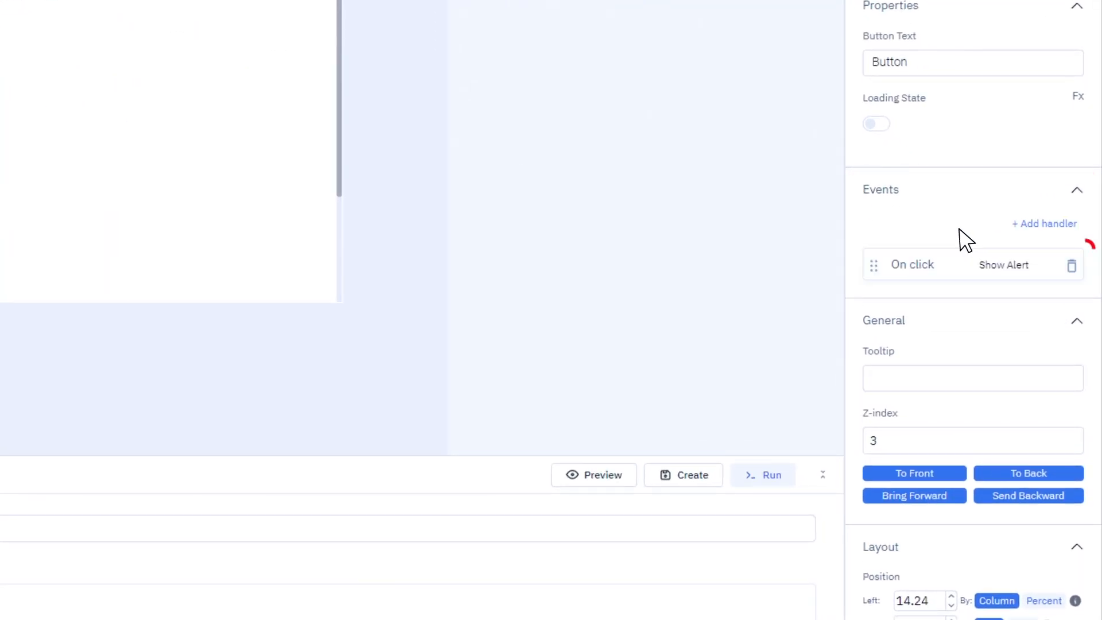
{"action": "left_click", "coordinate": [964, 275]}
{"action": "left_click", "coordinate": [824, 175]}
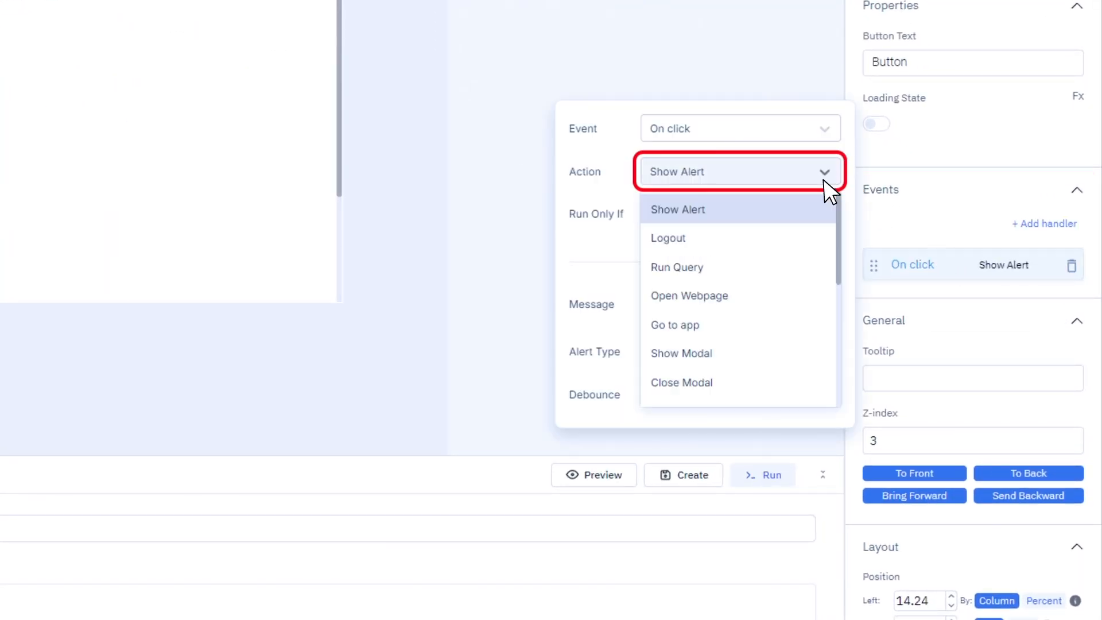
{"action": "left_click", "coordinate": [826, 269]}
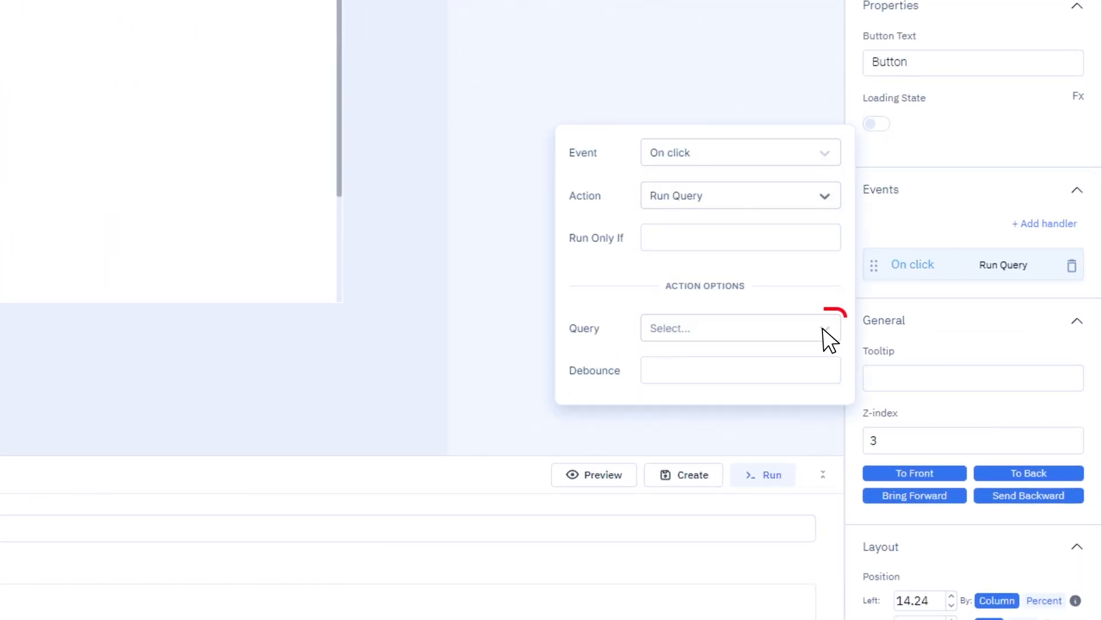
{"action": "left_click", "coordinate": [829, 339]}
{"action": "left_click", "coordinate": [824, 373]}
- Run the platmaapi1 query and enter "Uncopyrightable" in the app's text input
{"action": "left_click", "coordinate": [772, 481]}
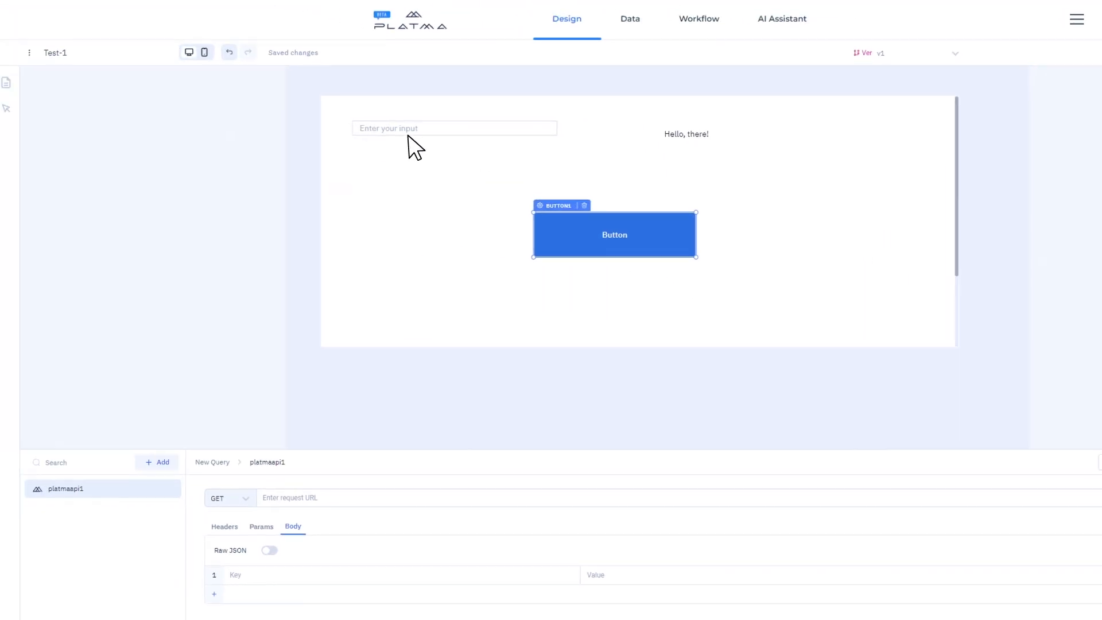
{"action": "left_click", "coordinate": [409, 133]}
{"action": "type", "text": "Uncopyrightable"}
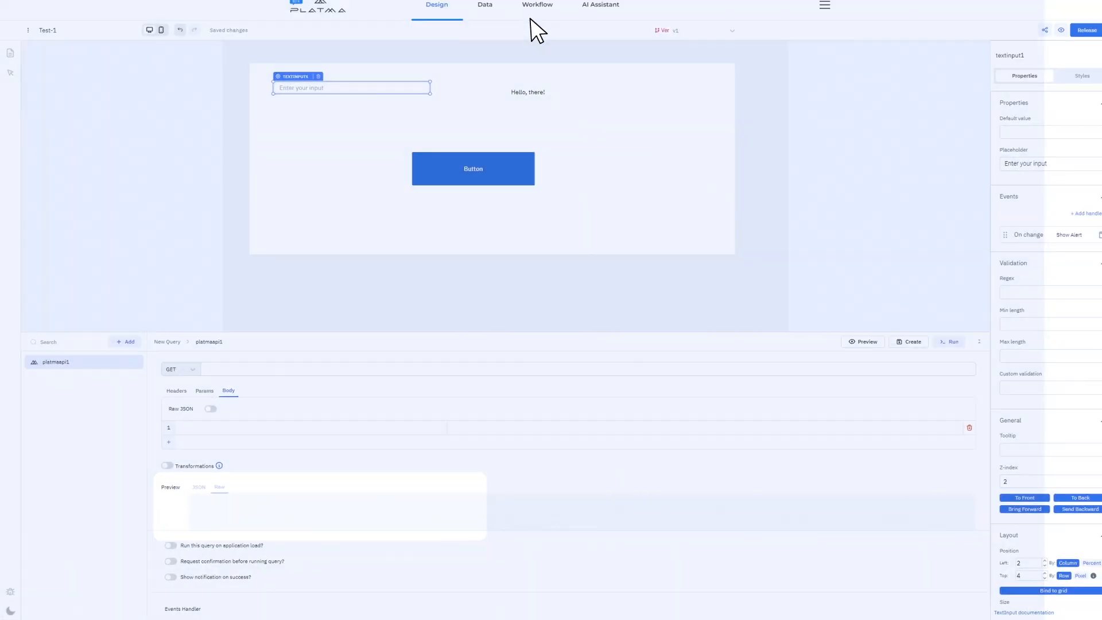
- Add a second debug node below the Set table name node in the workflow and wire it to http in
{"action": "left_click", "coordinate": [522, 17]}
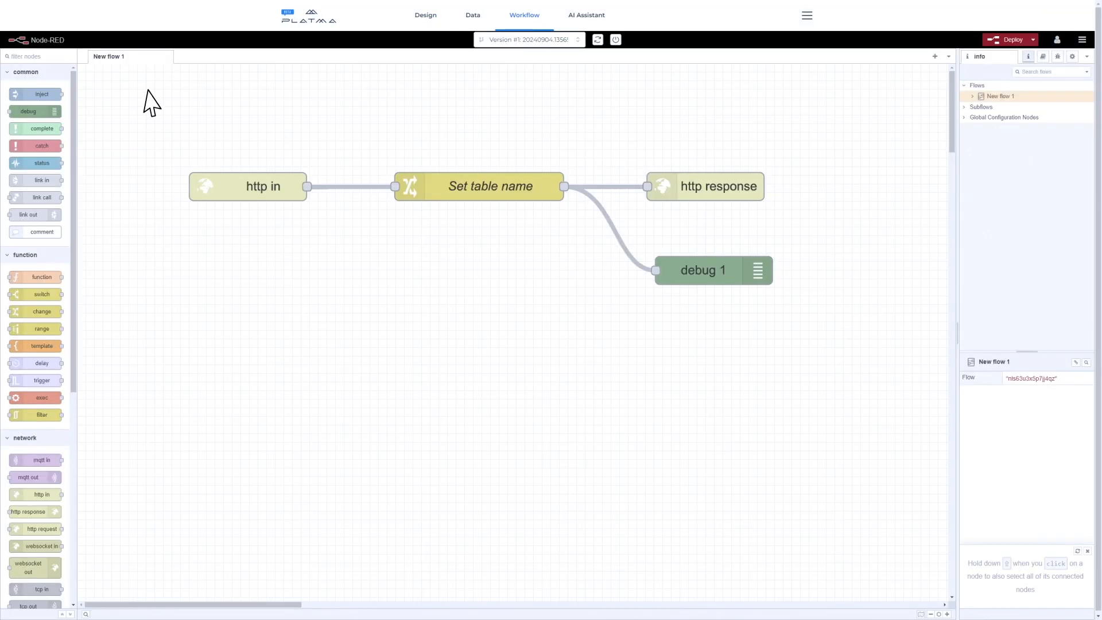
{"action": "left_click_drag", "start_coordinate": [30, 117], "coordinate": [476, 281]}
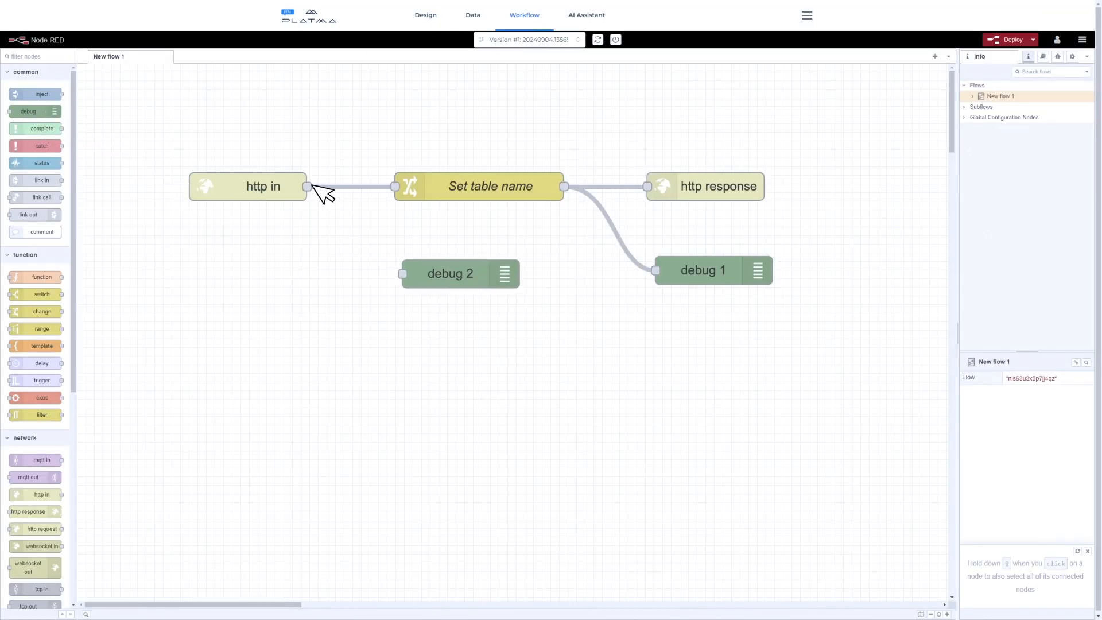
{"action": "left_click_drag", "start_coordinate": [374, 256], "coordinate": [442, 287]}
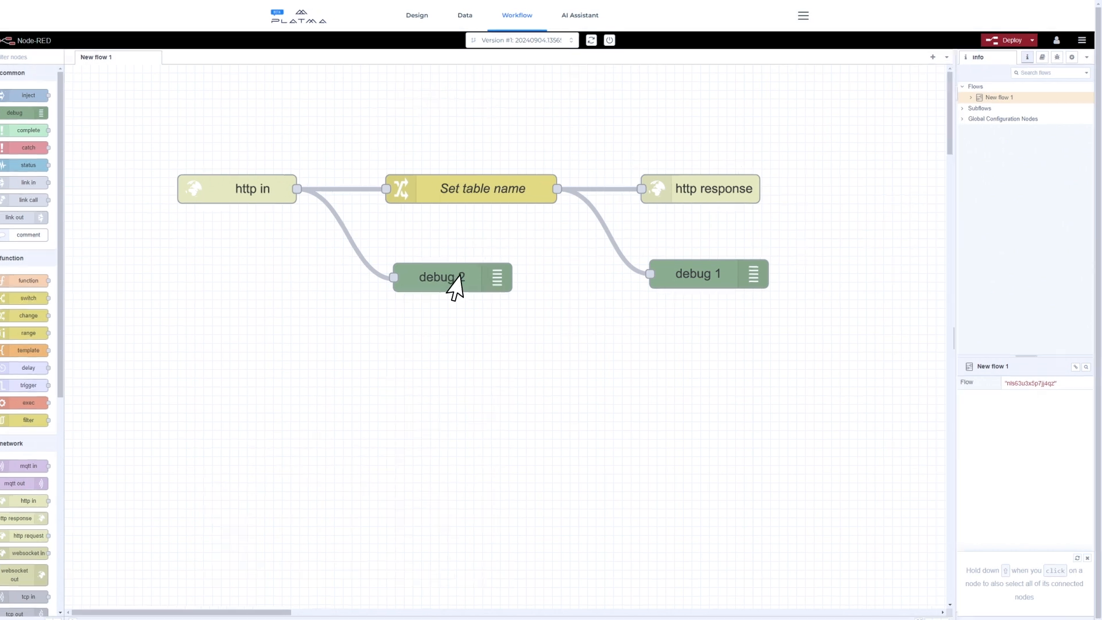
- Set the debug 2 node's output to complete msg object and deploy the flow
{"action": "double_click", "coordinate": [453, 287]}
{"action": "left_click", "coordinate": [799, 111]}
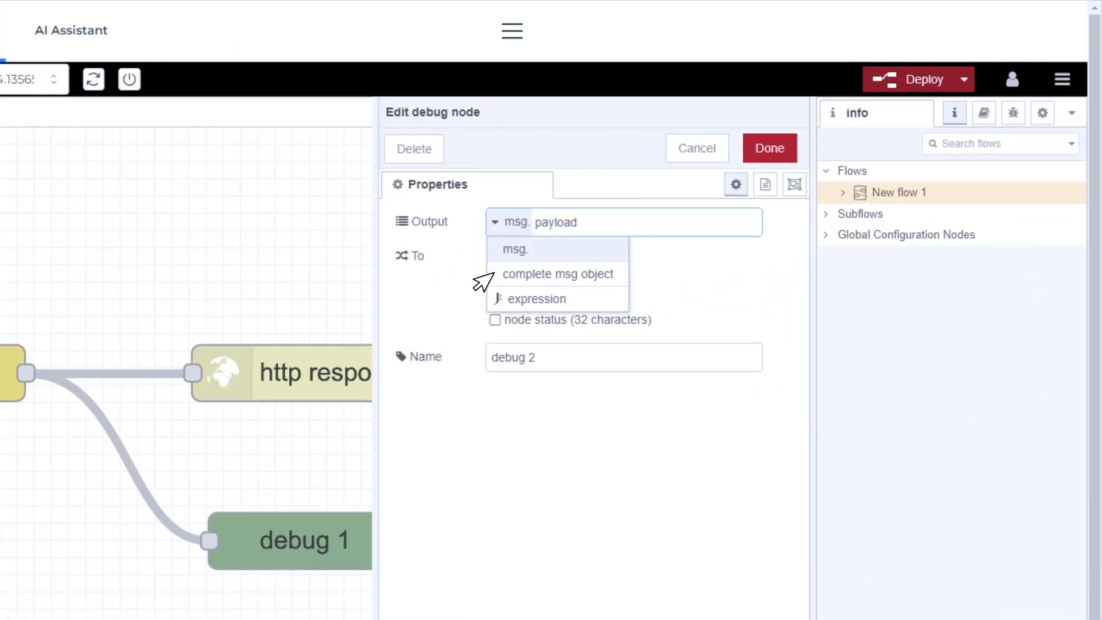
{"action": "left_click", "coordinate": [493, 274]}
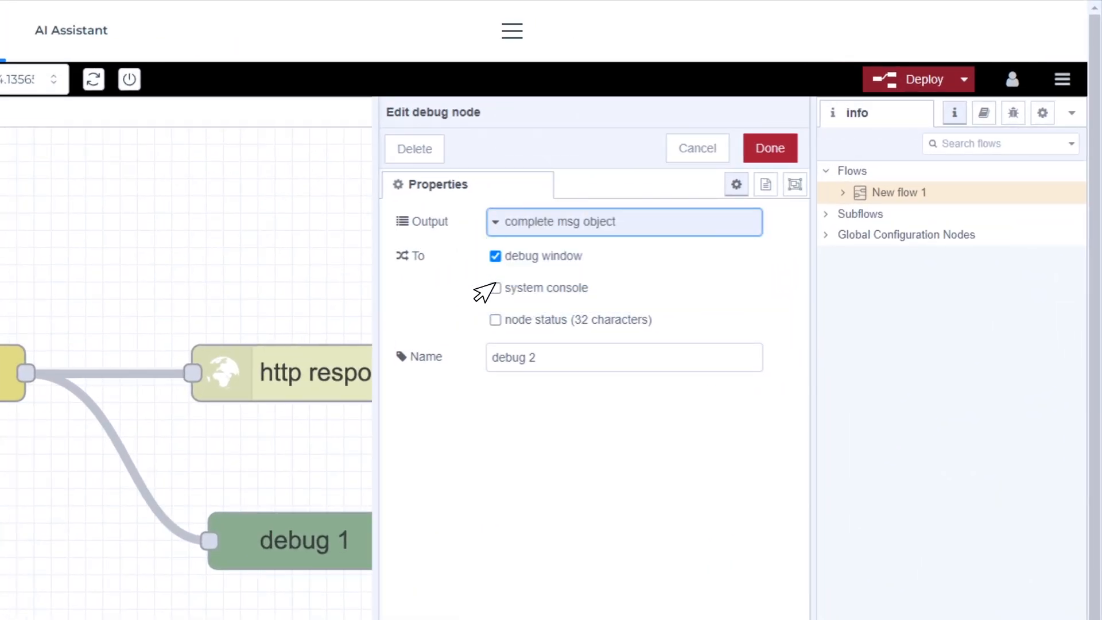
{"action": "left_click", "coordinate": [776, 151]}
{"action": "left_click", "coordinate": [918, 90]}
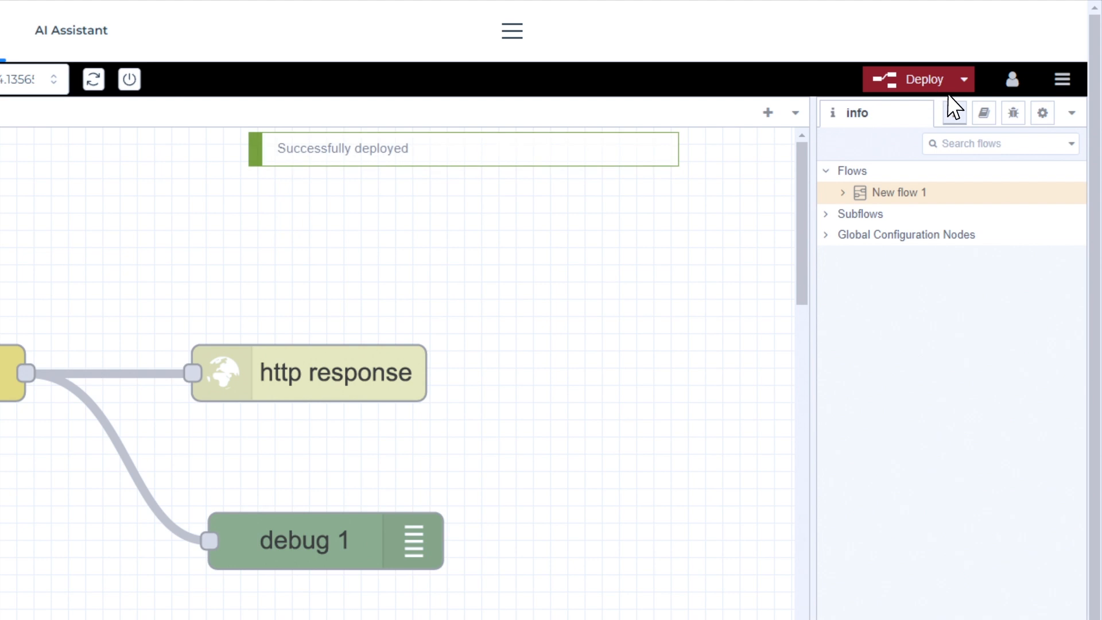
- Check the workflow's debug messages and the Set table name node's rule, ending in the app's design view
{"action": "left_click", "coordinate": [1012, 118]}
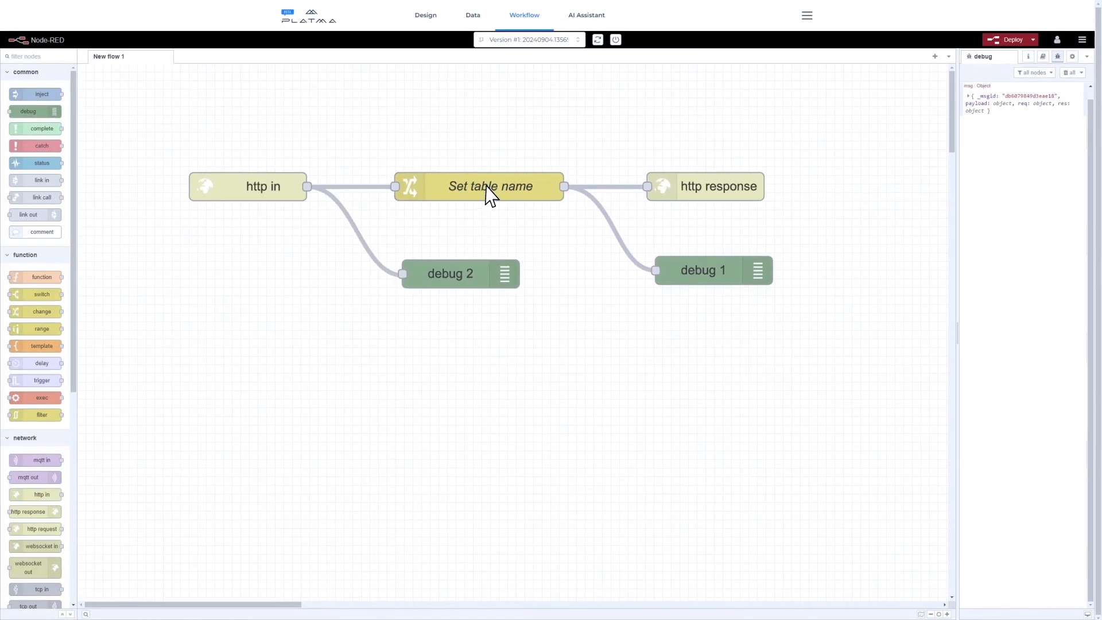
{"action": "double_click", "coordinate": [490, 194]}
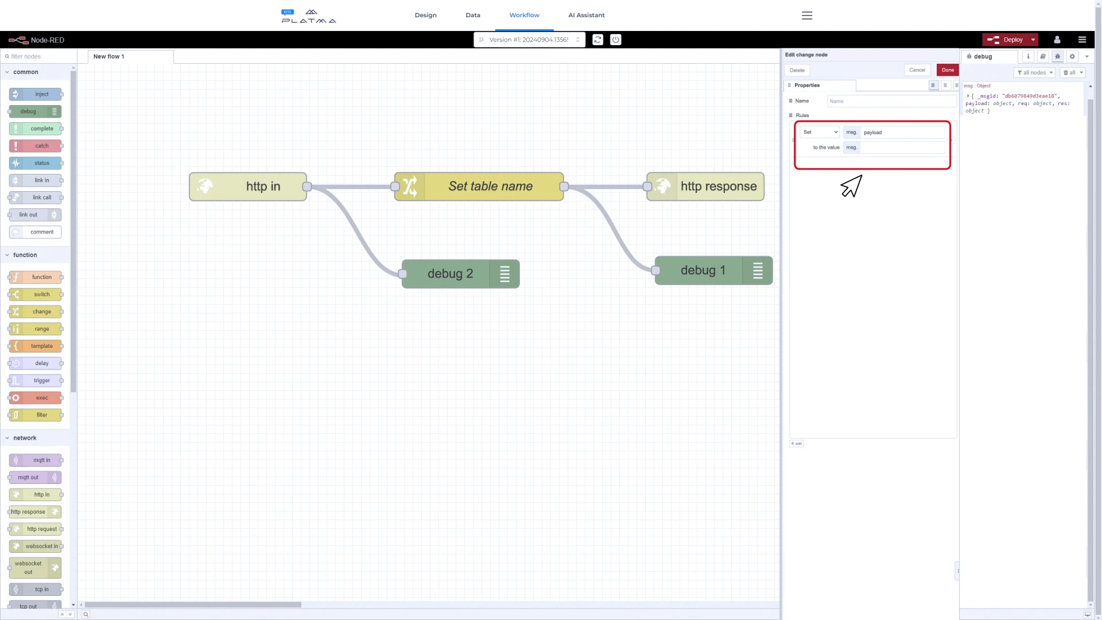
{"action": "left_click", "coordinate": [432, 25]}
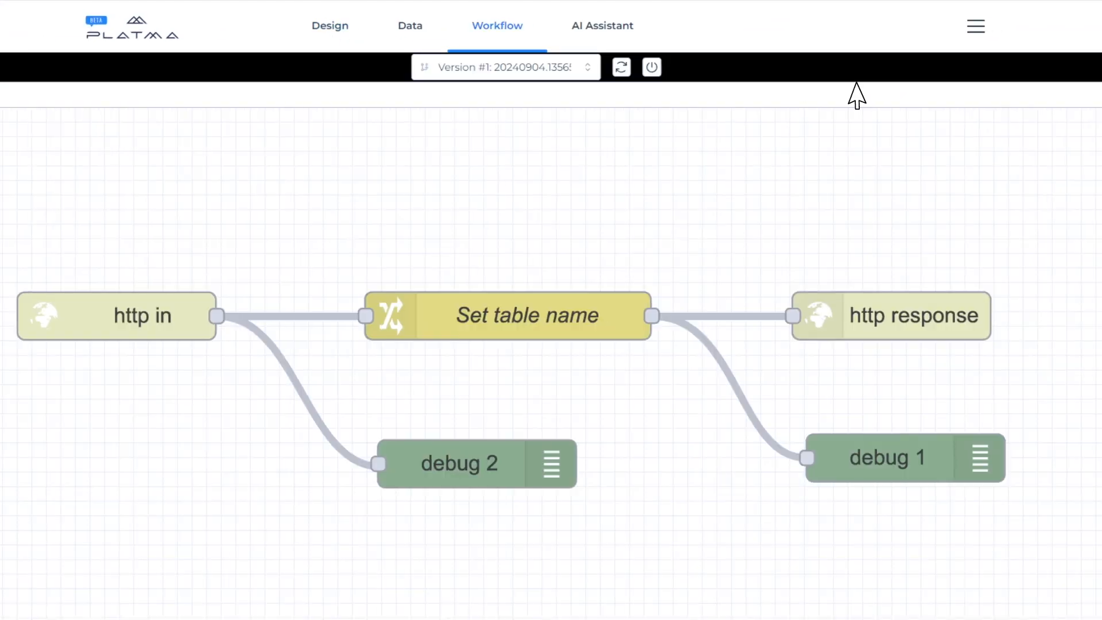
- Expand the latest debug 2 message and its payload object to examine the received parameter
{"action": "left_click", "coordinate": [1028, 104]}
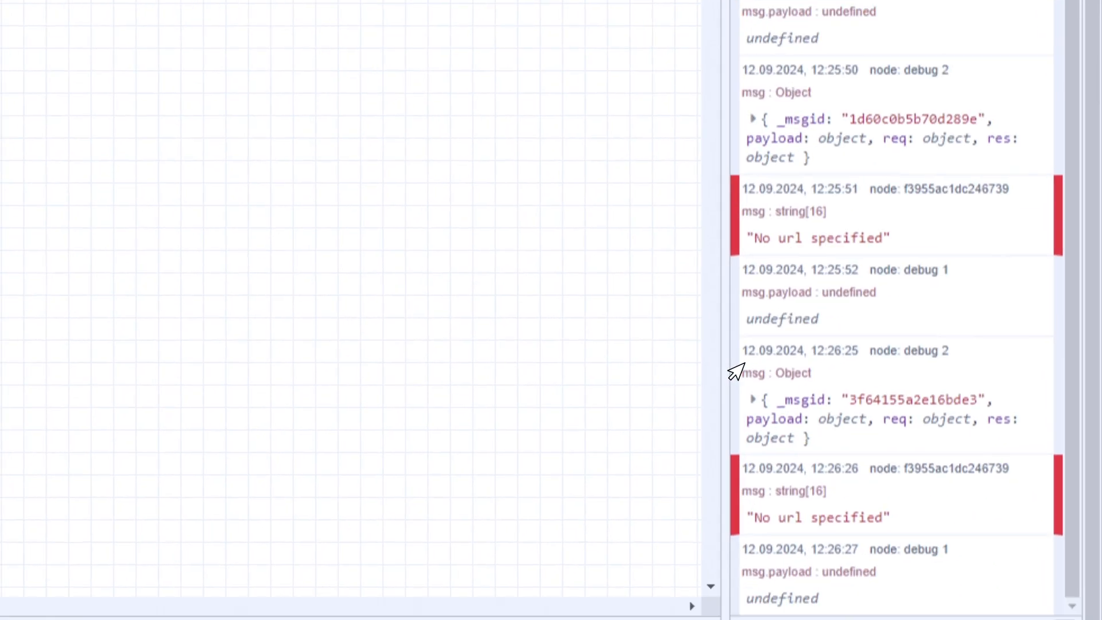
{"action": "left_click", "coordinate": [748, 396]}
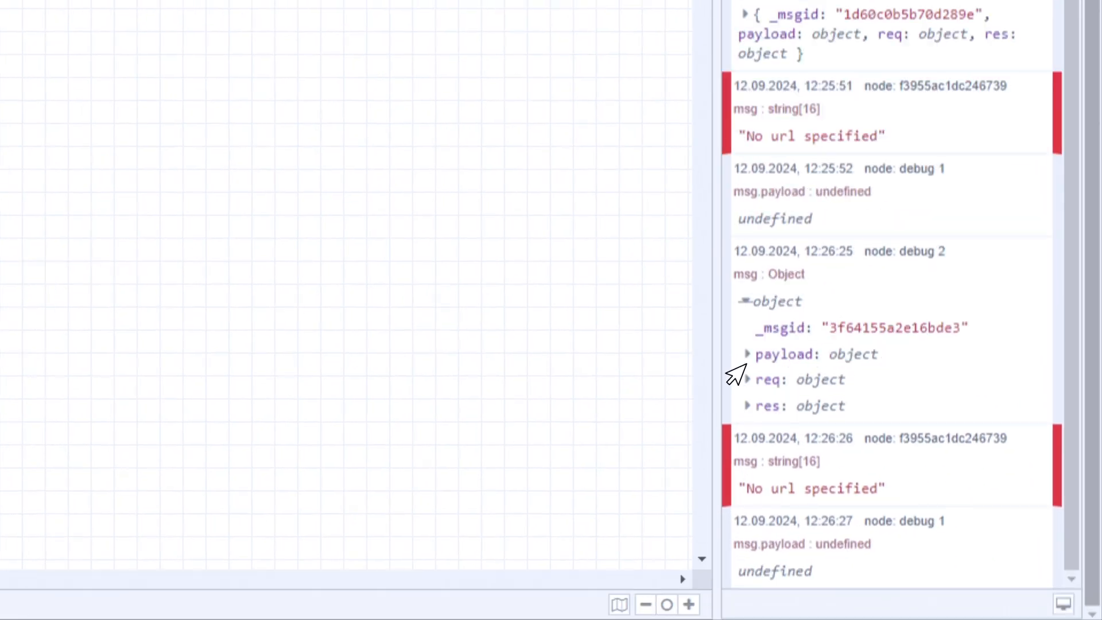
{"action": "left_click", "coordinate": [746, 365]}
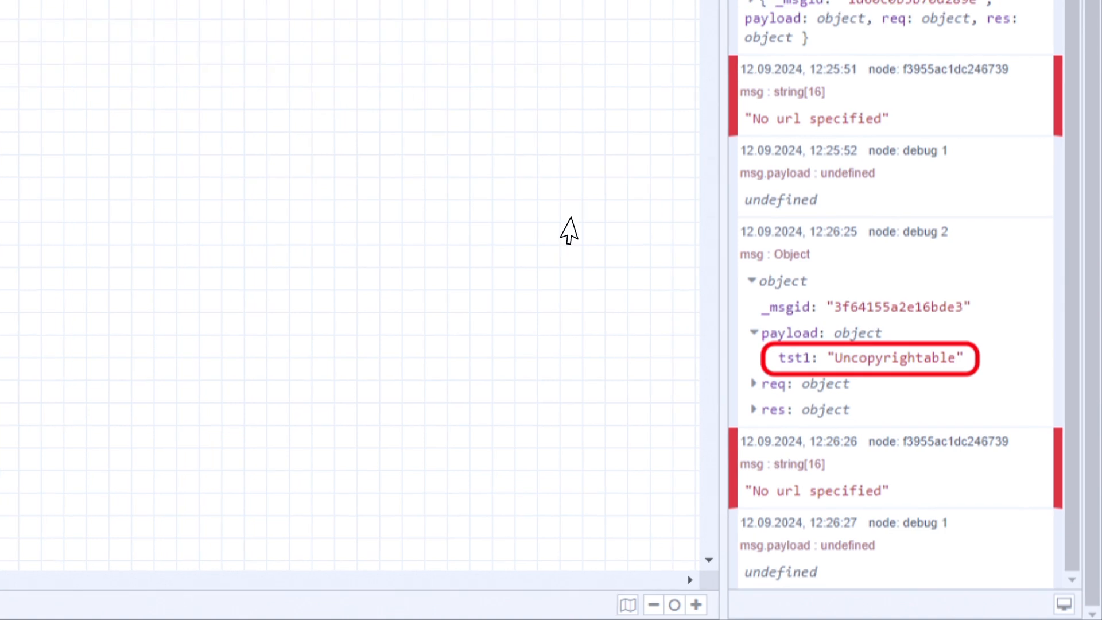
- Set the Set table name node's rule value to msg.payload.tst1 and deploy the flow
{"action": "double_click", "coordinate": [551, 146]}
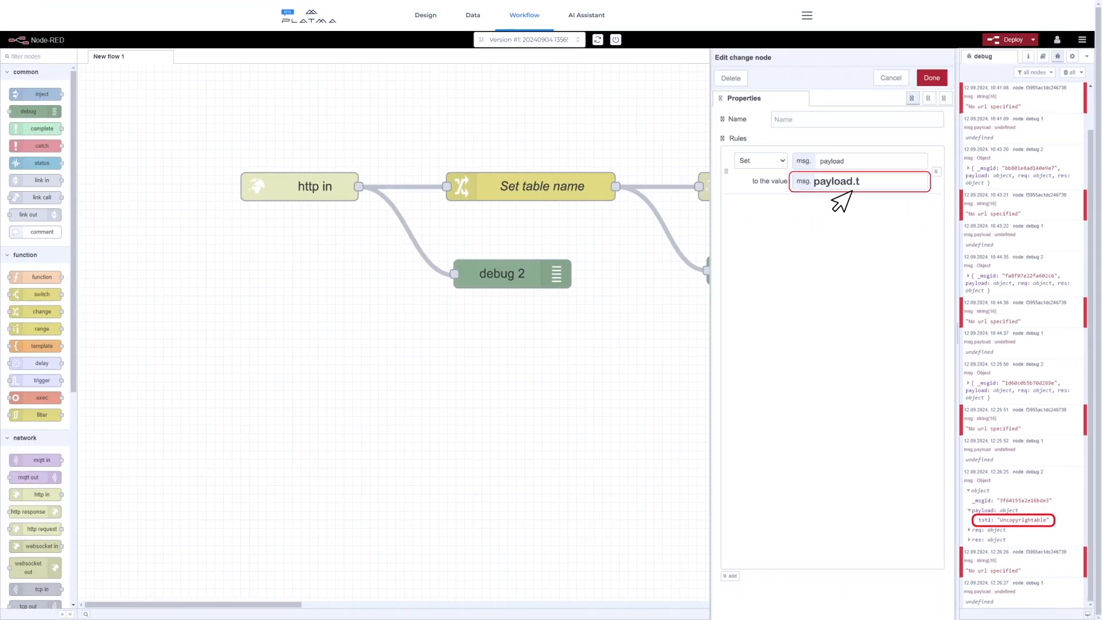
{"action": "left_click", "coordinate": [932, 77]}
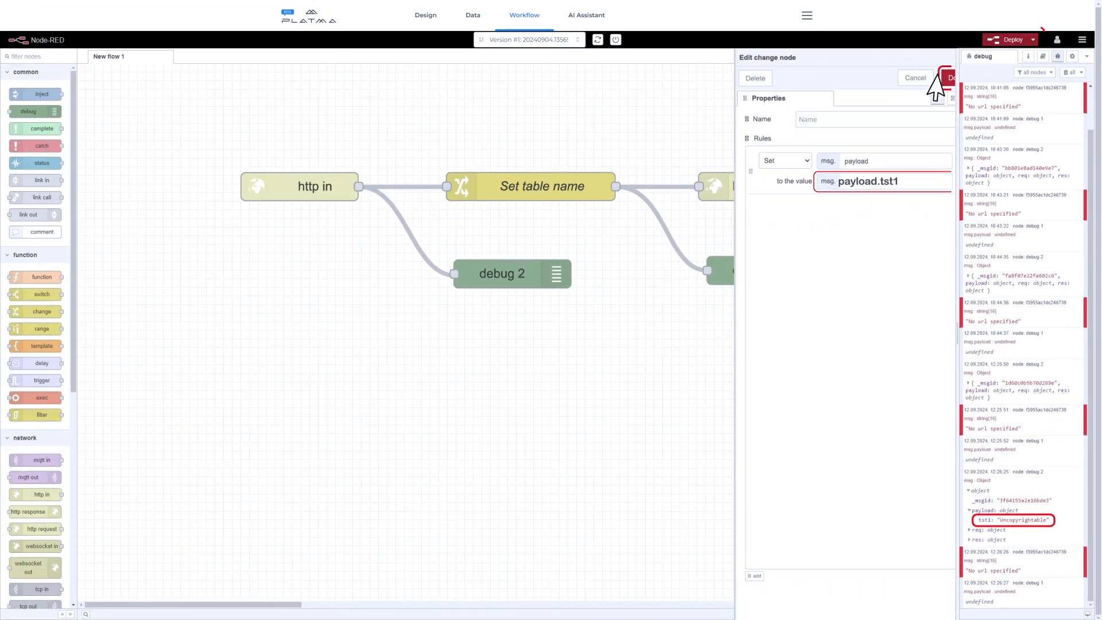
{"action": "left_click", "coordinate": [1008, 37]}
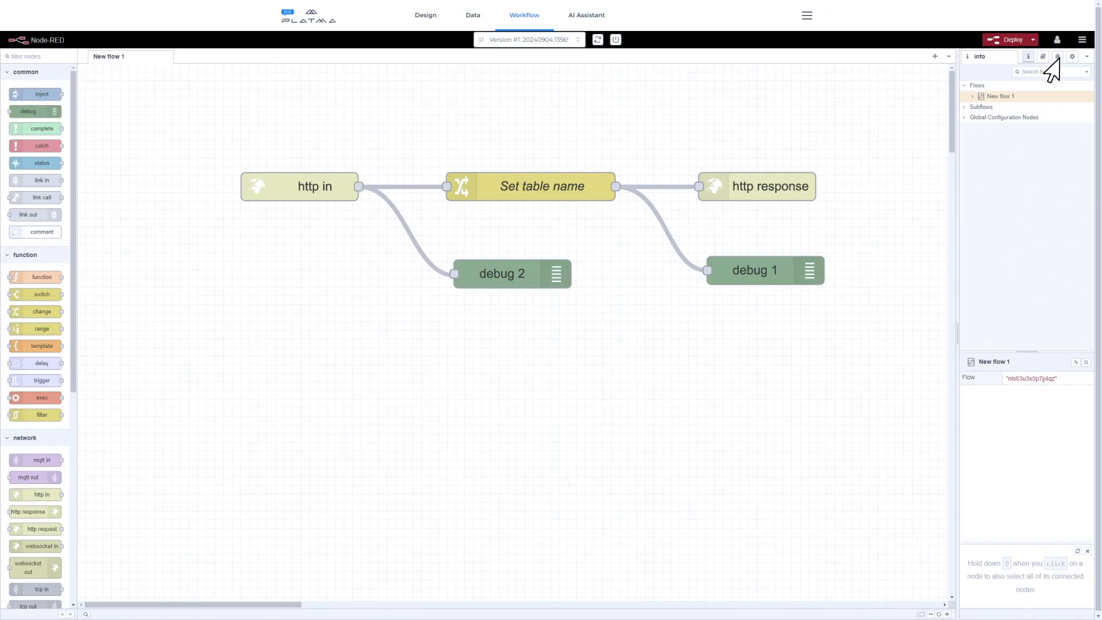
- Open the workflow's debug messages and review the Set table name node's rule
{"action": "left_click", "coordinate": [1058, 56]}
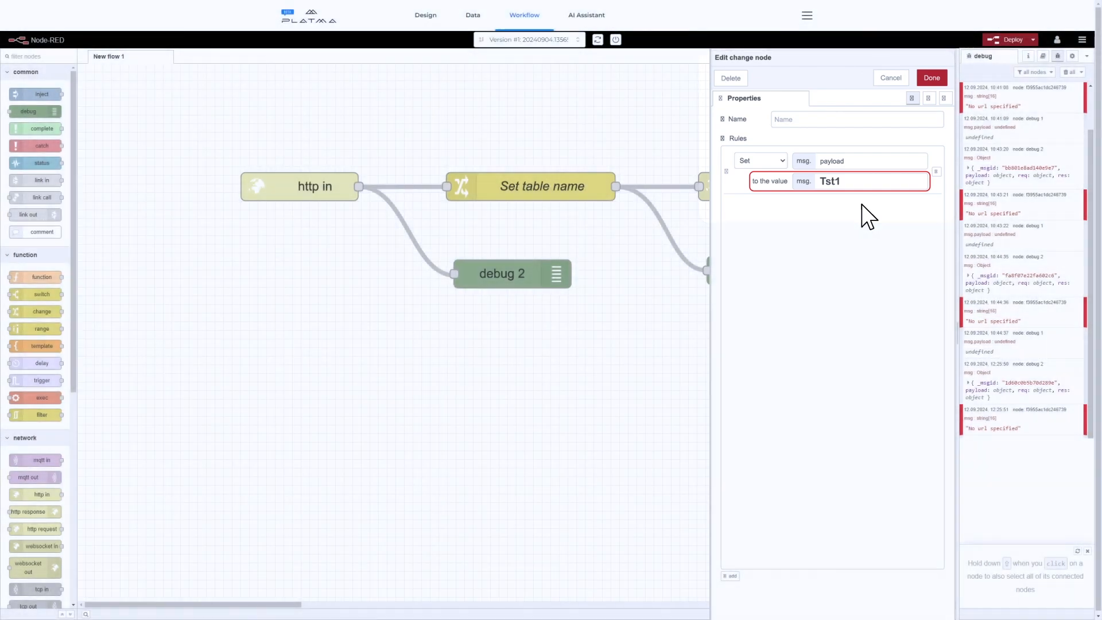
{"action": "left_click", "coordinate": [931, 78]}
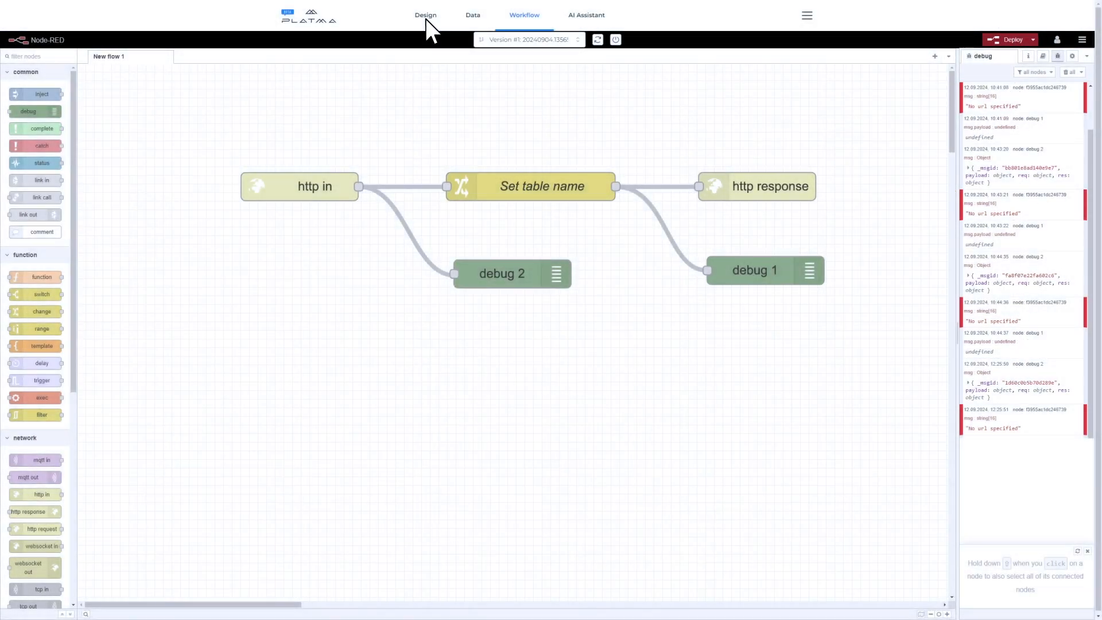
- Set the text of the app's "Hello, there!" text component to {{queries.platmaapi1.data}}
{"action": "left_click", "coordinate": [425, 17]}
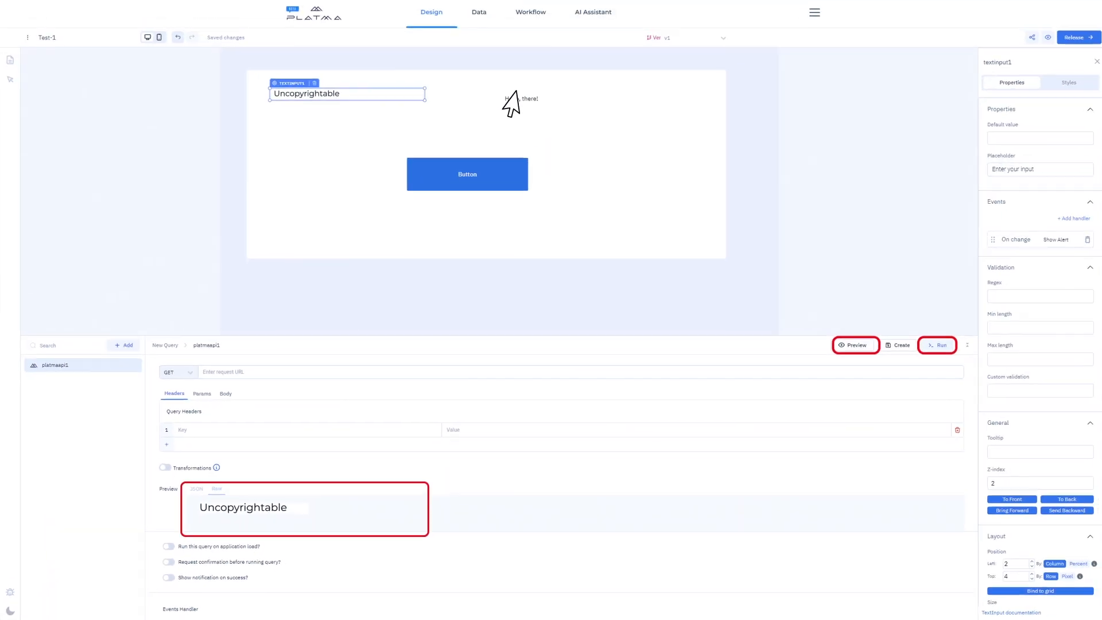
{"action": "left_click", "coordinate": [518, 95]}
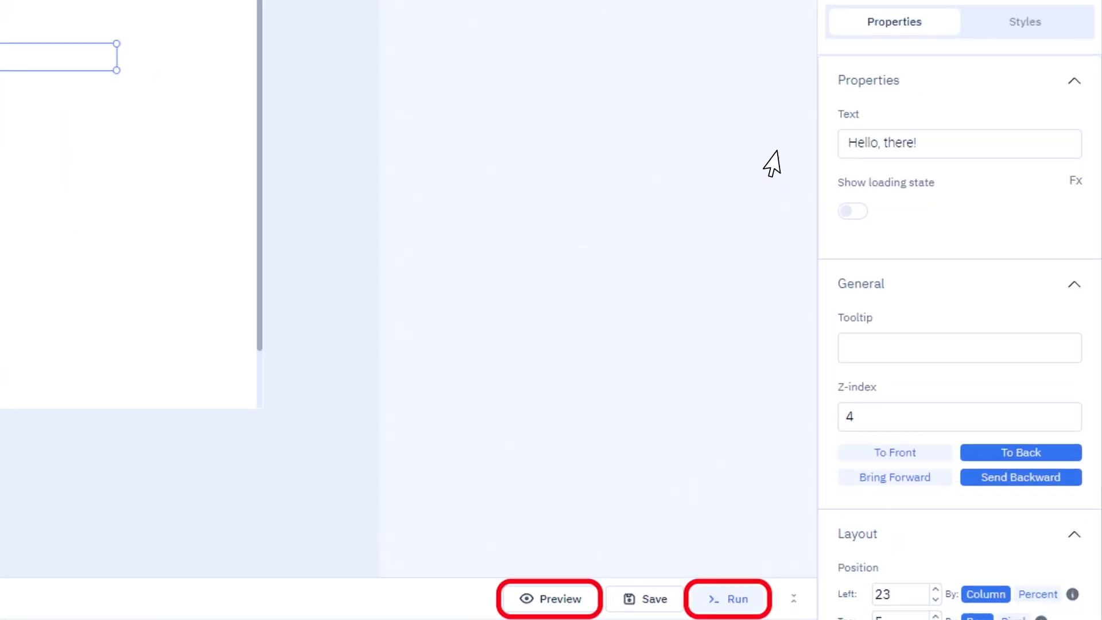
{"action": "triple_click", "coordinate": [871, 147]}
{"action": "type", "text": "{{queries.platmaapi1.data}}"}
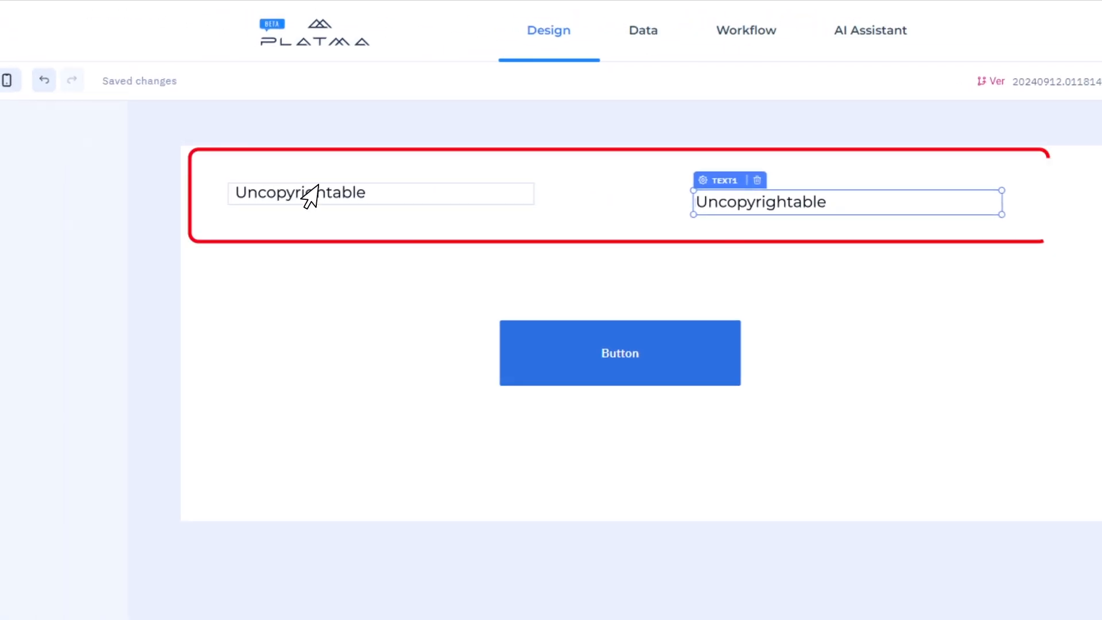
- Append a second "Uncopyrightable" to the text input so it reads "Uncopyrightable Uncopyrightable"
{"action": "left_click", "coordinate": [308, 195]}
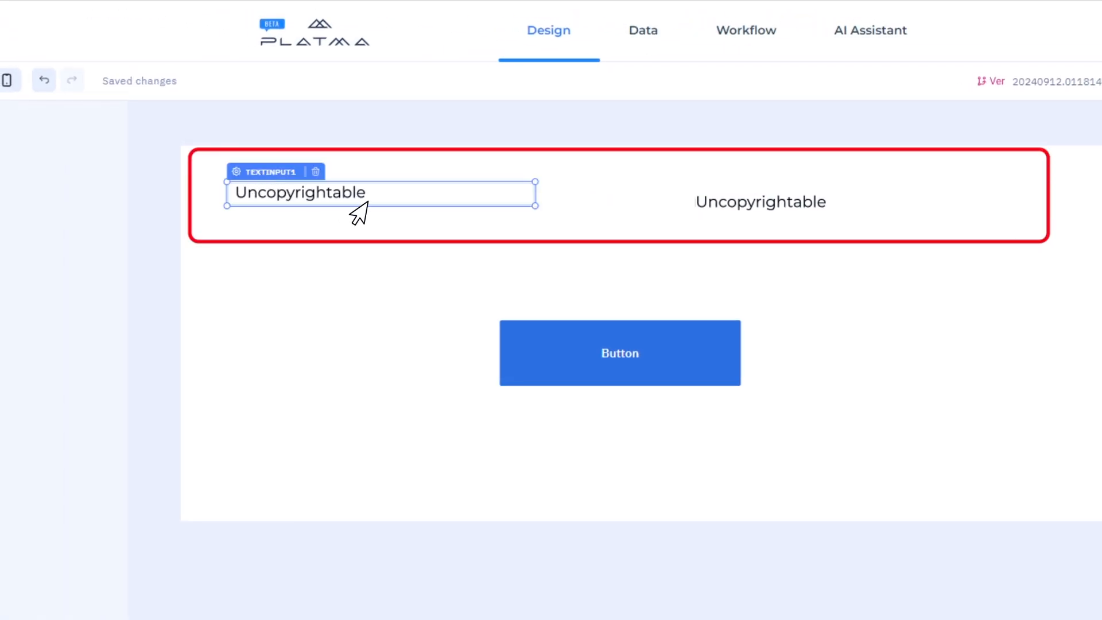
{"action": "type", "text": "Uncopyrightable"}
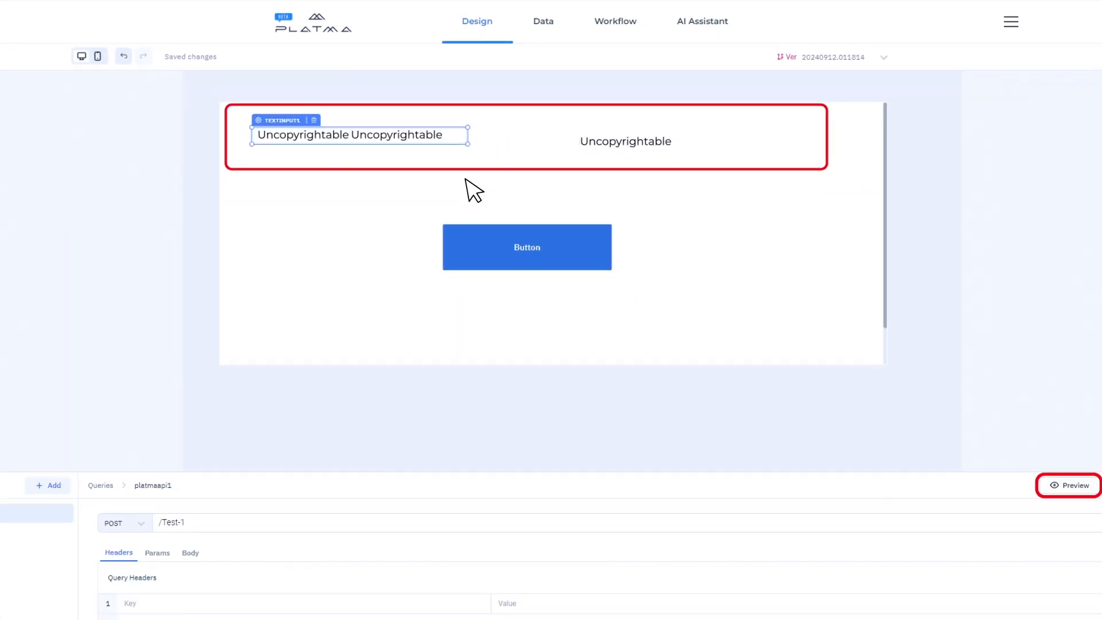